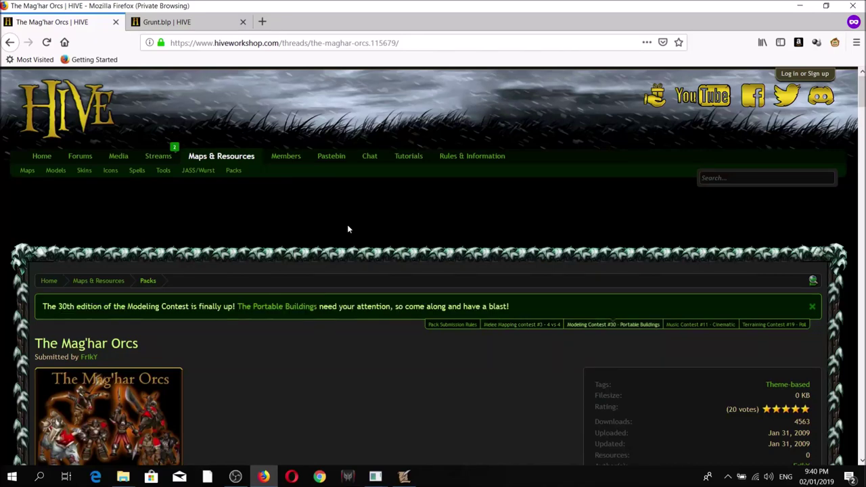
Look through The Mag'har Orcs pack page, from its preview and description to the listed skin and icon assets
{"action": "scroll", "coordinate": [349, 230], "scroll_direction": "down", "scroll_amount": 3}
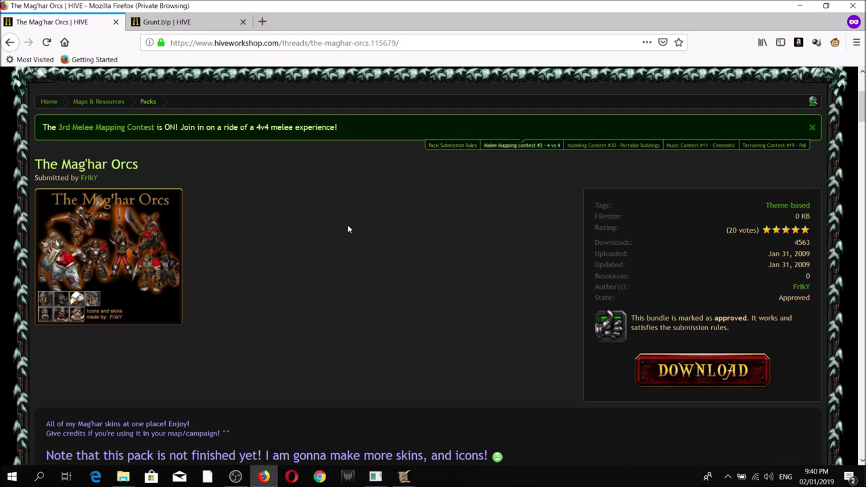
{"action": "scroll", "coordinate": [293, 213], "scroll_direction": "down", "scroll_amount": 2}
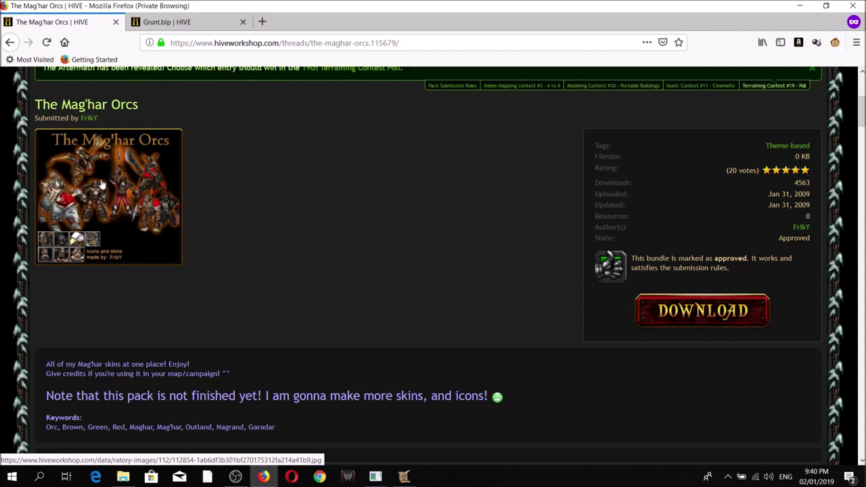
{"action": "scroll", "coordinate": [306, 213], "scroll_direction": "down", "scroll_amount": 2}
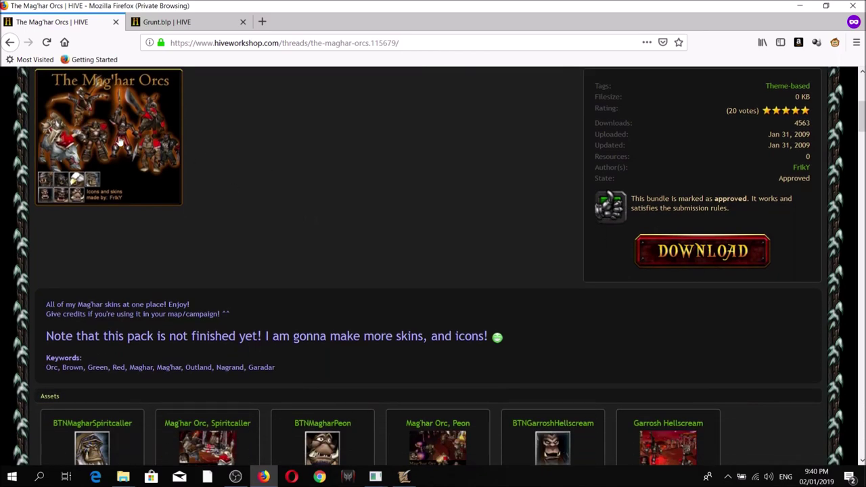
{"action": "scroll", "coordinate": [238, 217], "scroll_direction": "down", "scroll_amount": 5}
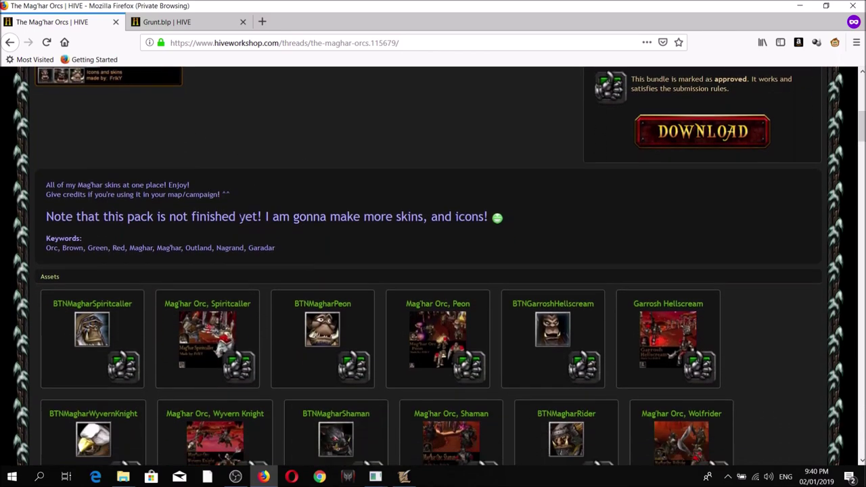
{"action": "scroll", "coordinate": [203, 264], "scroll_direction": "down", "scroll_amount": 3}
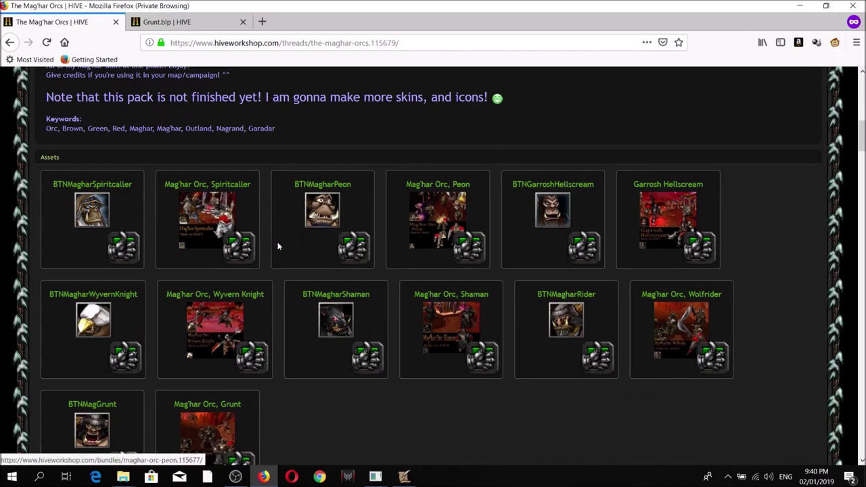
{"action": "scroll", "coordinate": [309, 245], "scroll_direction": "down", "scroll_amount": 1}
{"action": "scroll", "coordinate": [308, 245], "scroll_direction": "down", "scroll_amount": 2}
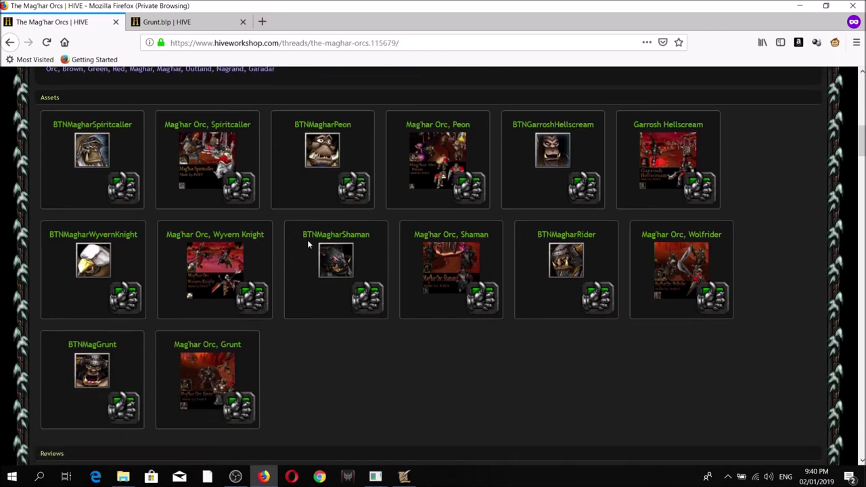
Examine the Grunt.blp skin page, including its preview image, author's description and usage terms, and the texture's file details
{"action": "left_click", "coordinate": [169, 22]}
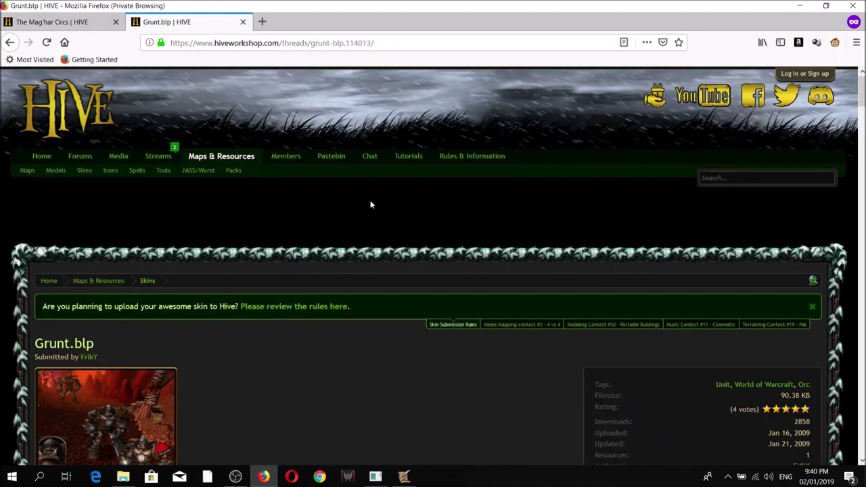
{"action": "scroll", "coordinate": [365, 210], "scroll_direction": "down", "scroll_amount": 3}
{"action": "scroll", "coordinate": [352, 218], "scroll_direction": "down", "scroll_amount": 2}
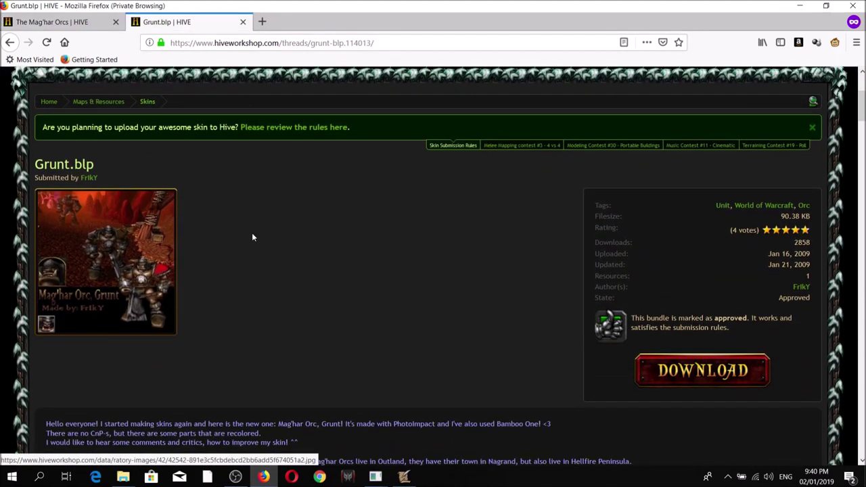
{"action": "scroll", "coordinate": [252, 237], "scroll_direction": "down", "scroll_amount": 3}
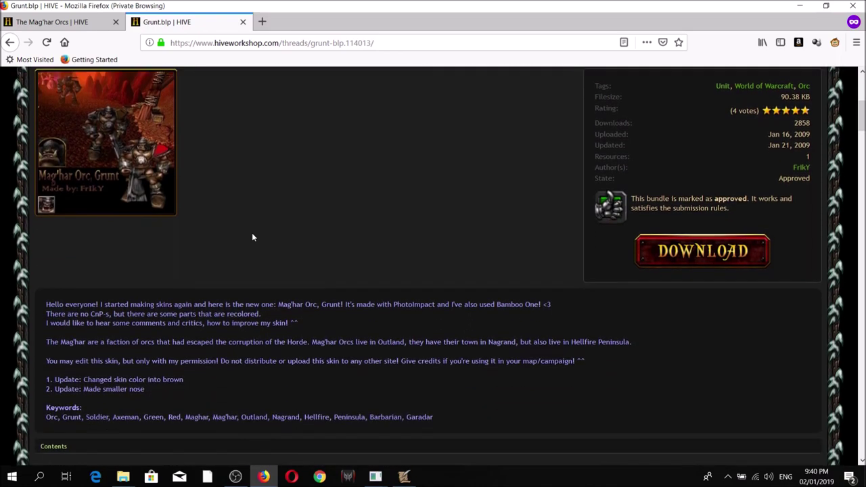
{"action": "scroll", "coordinate": [252, 237], "scroll_direction": "up", "scroll_amount": 2}
{"action": "scroll", "coordinate": [263, 245], "scroll_direction": "down", "scroll_amount": 1}
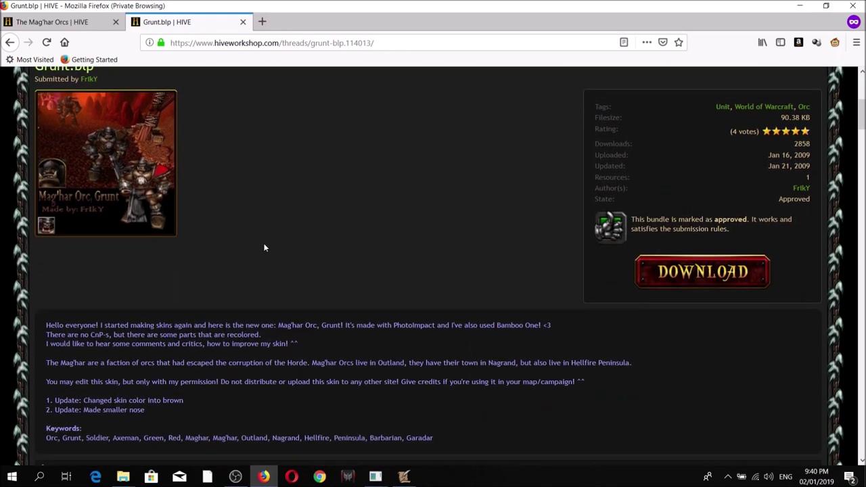
{"action": "scroll", "coordinate": [266, 242], "scroll_direction": "down", "scroll_amount": 5}
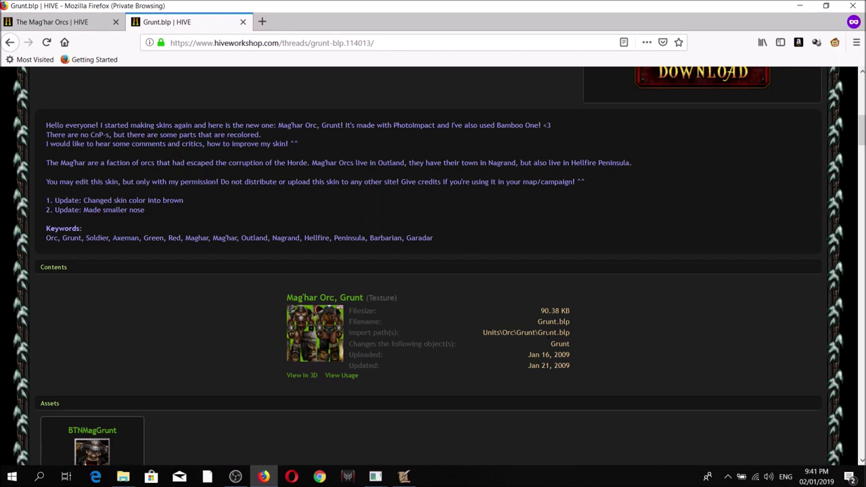
Look at the Grunt units on the map in Warcraft III World Editor, and return to the Grunt.blp page to review its assets and download section
{"action": "left_click", "coordinate": [405, 478]}
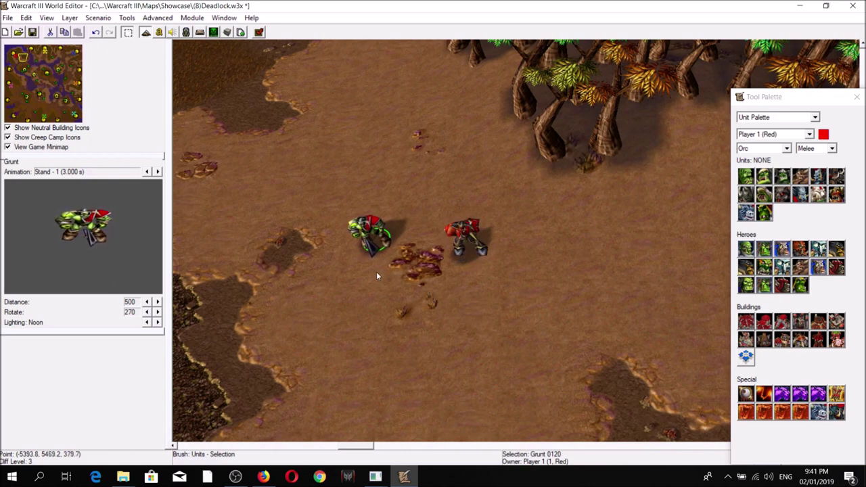
{"action": "left_click", "coordinate": [263, 478]}
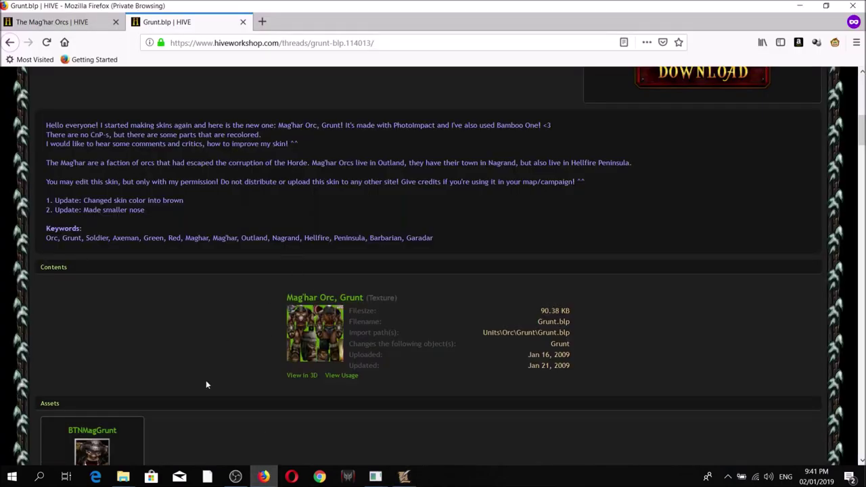
{"action": "scroll", "coordinate": [196, 302], "scroll_direction": "down", "scroll_amount": 2}
{"action": "scroll", "coordinate": [323, 284], "scroll_direction": "down", "scroll_amount": 7}
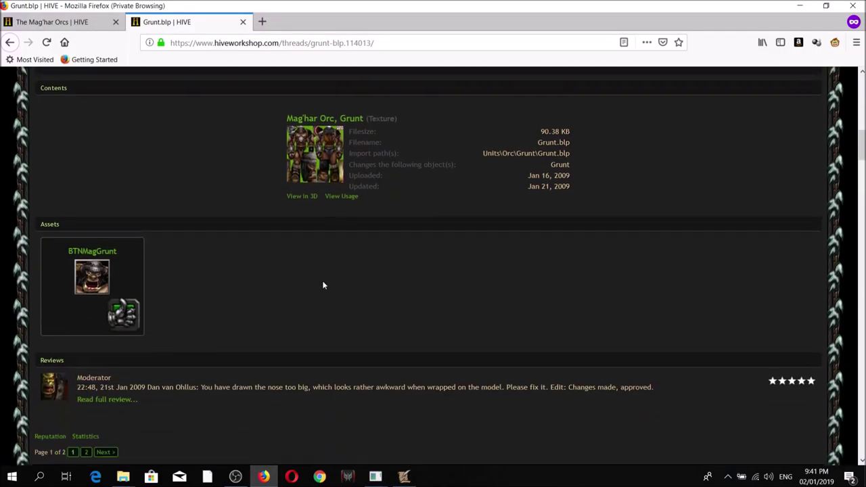
{"action": "scroll", "coordinate": [338, 312], "scroll_direction": "up", "scroll_amount": 15}
{"action": "scroll", "coordinate": [357, 305], "scroll_direction": "up", "scroll_amount": 1}
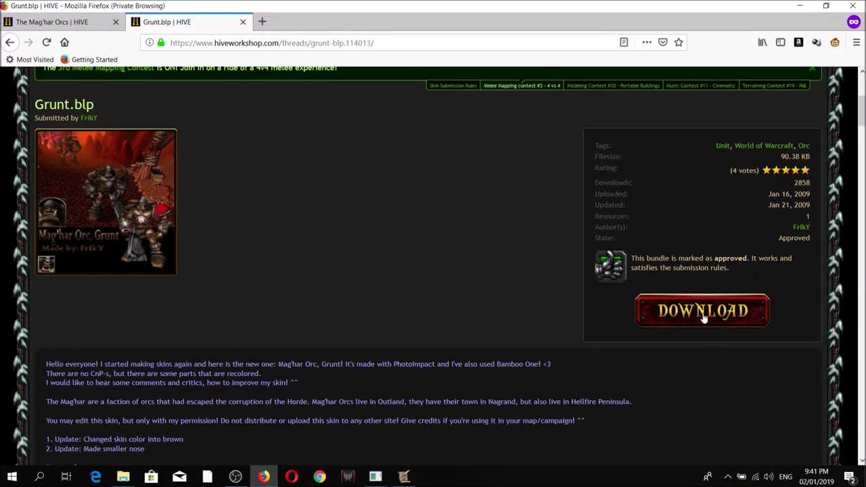
Switch to War3 Model Editor and check the Grunt and Derivatives folder for the MagharGruntFrIkY.blp texture
{"action": "mouse_move", "coordinate": [376, 477]}
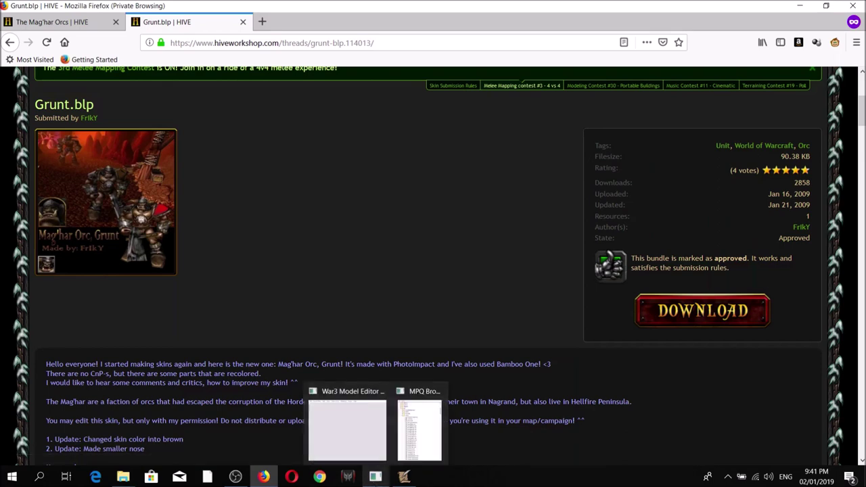
{"action": "left_click", "coordinate": [352, 441]}
{"action": "left_click", "coordinate": [421, 93]}
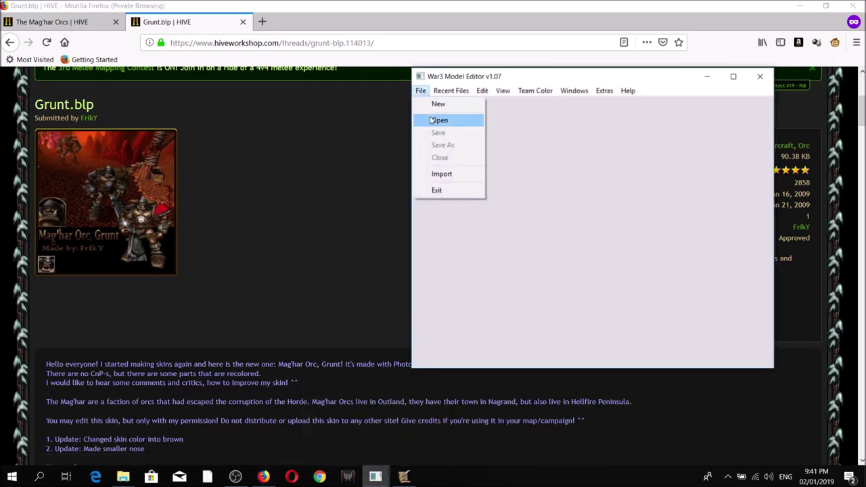
{"action": "left_click", "coordinate": [440, 121]}
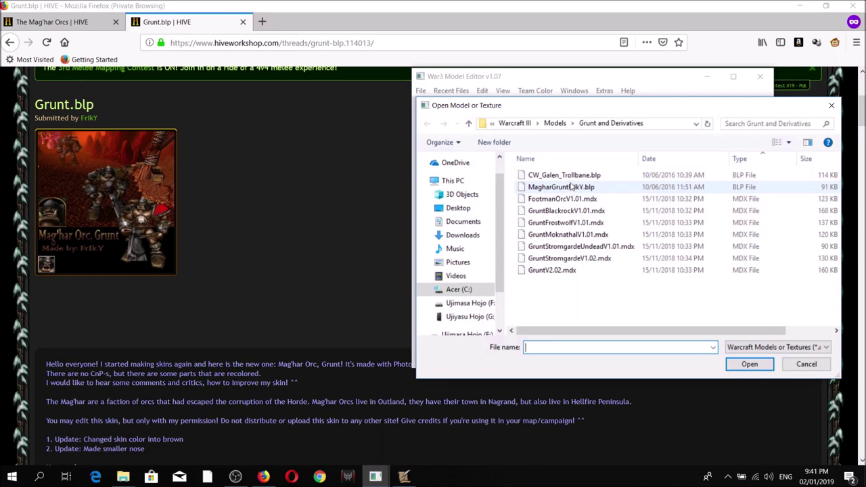
{"action": "left_click", "coordinate": [542, 190]}
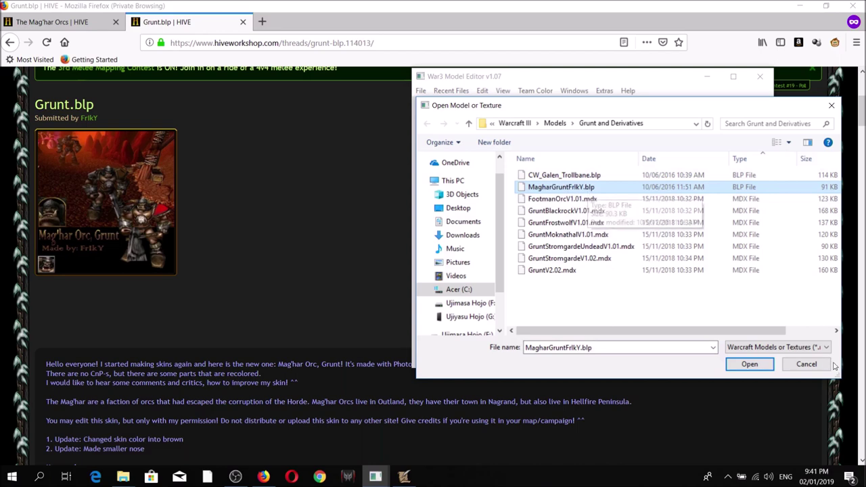
{"action": "double_click", "coordinate": [588, 191]}
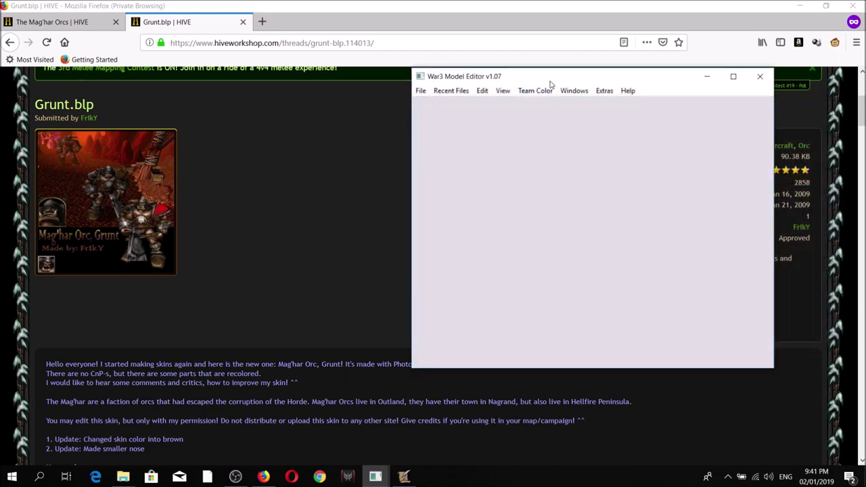
Bring up the MPQ Browser and load the War3.mpq archive
{"action": "left_click_drag", "start_coordinate": [550, 81], "coordinate": [538, 82]}
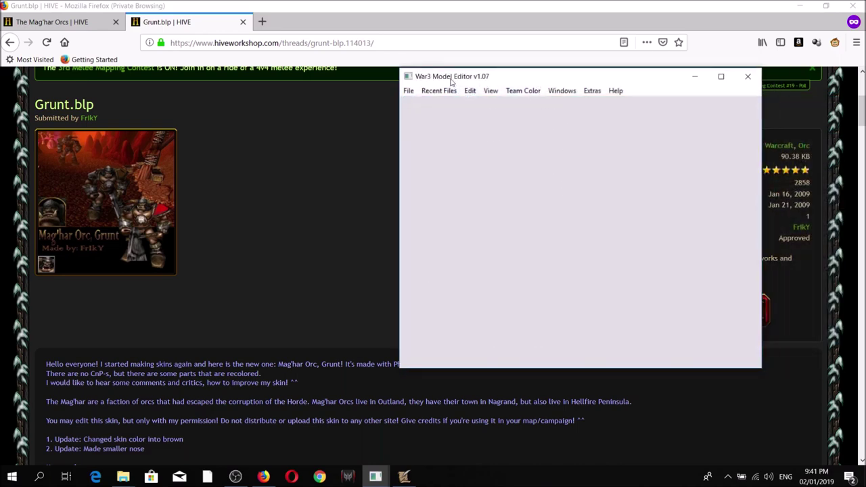
{"action": "left_click", "coordinate": [559, 94]}
{"action": "left_click", "coordinate": [573, 248]}
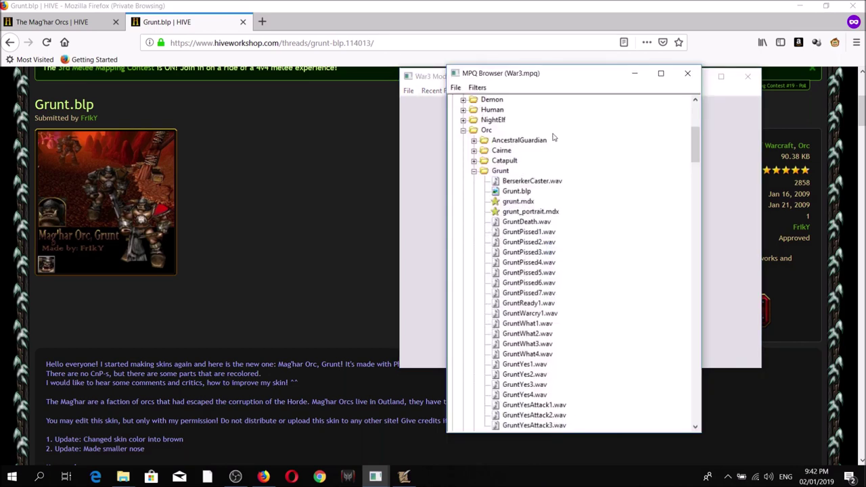
{"action": "scroll", "coordinate": [561, 185], "scroll_direction": "up", "scroll_amount": 1}
{"action": "left_click", "coordinate": [456, 88]}
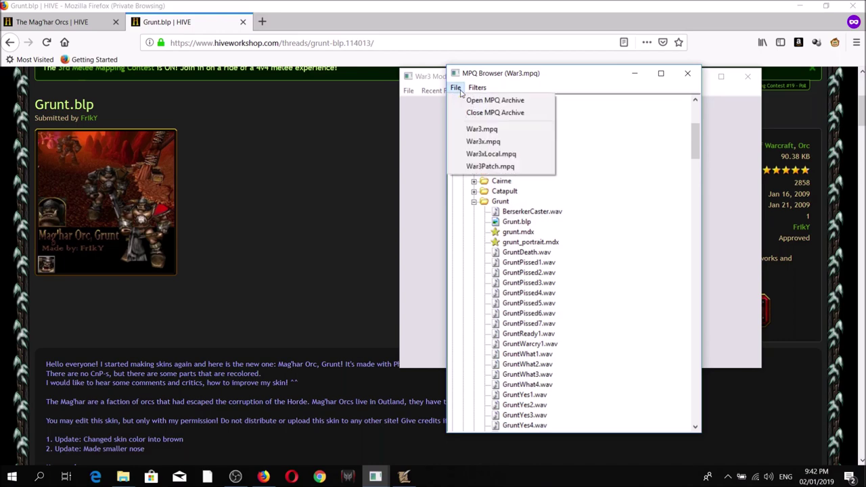
{"action": "left_click", "coordinate": [485, 130]}
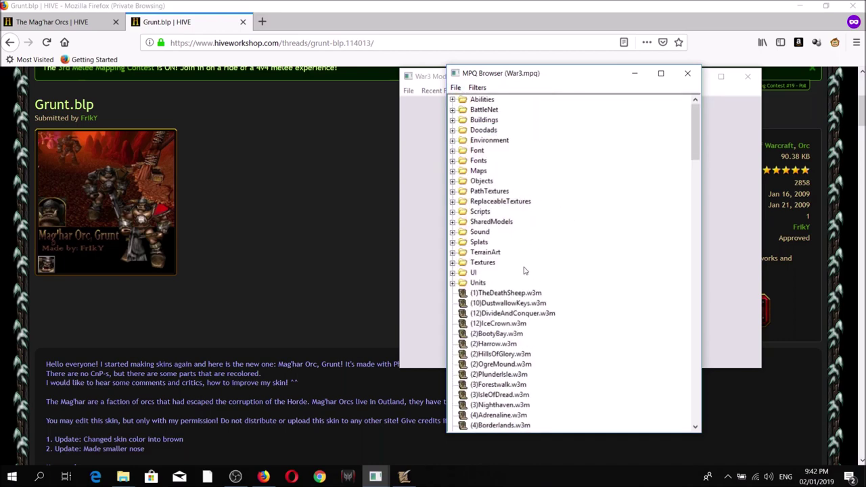
Open the grunt.mdx model from the archive's Units\Orc\Grunt folder and inspect it in the model view
{"action": "double_click", "coordinate": [474, 283]}
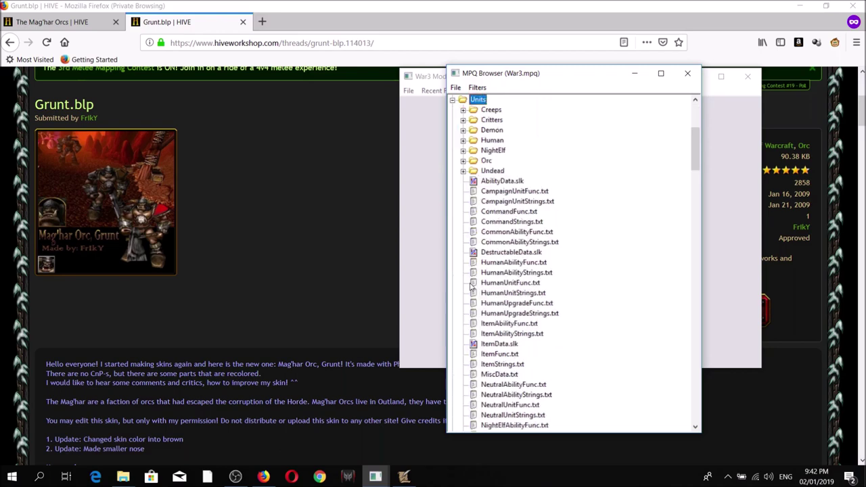
{"action": "double_click", "coordinate": [486, 161]}
{"action": "scroll", "coordinate": [499, 173], "scroll_direction": "down", "scroll_amount": 1}
{"action": "left_click", "coordinate": [501, 171]}
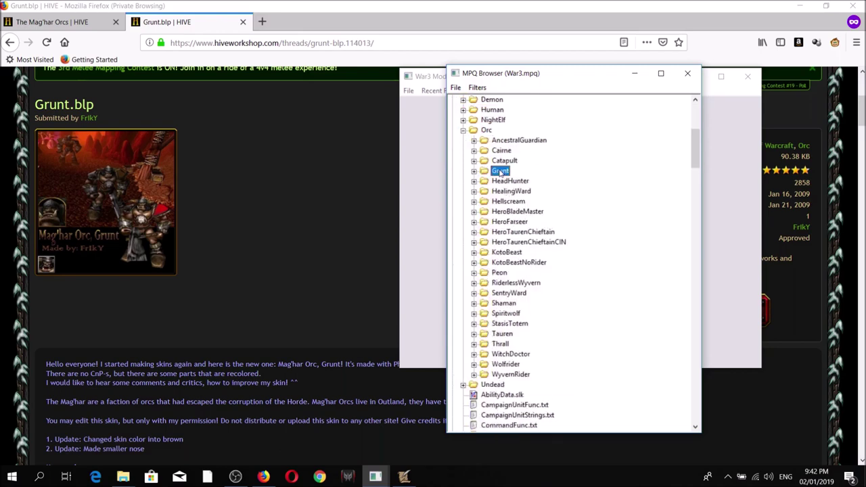
{"action": "double_click", "coordinate": [500, 172]}
{"action": "double_click", "coordinate": [516, 201]}
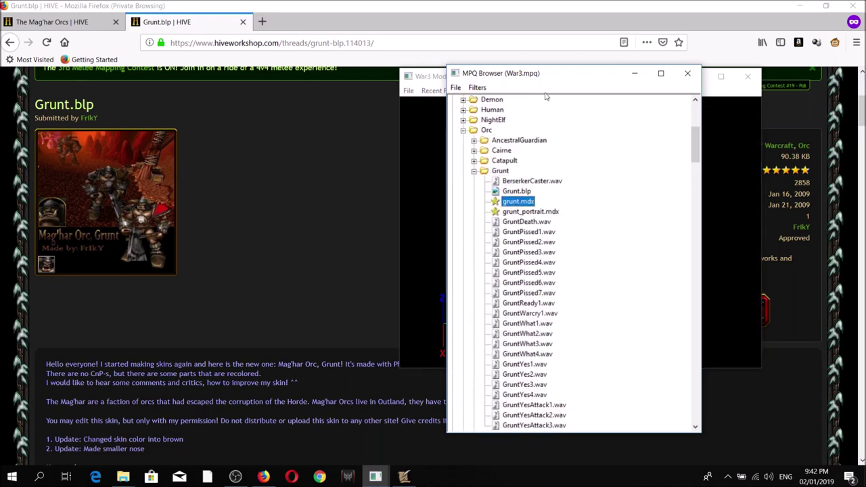
{"action": "scroll", "coordinate": [587, 222], "scroll_direction": "up", "scroll_amount": 3}
{"action": "left_click_drag", "start_coordinate": [586, 222], "coordinate": [545, 192]}
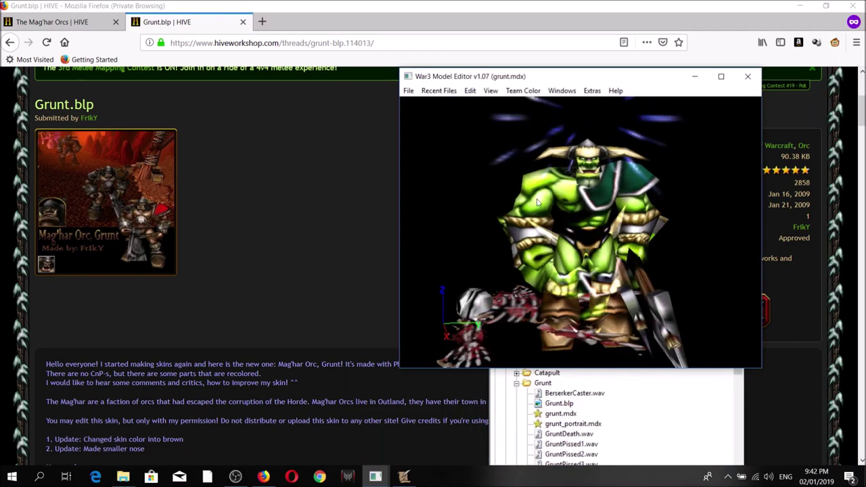
{"action": "scroll", "coordinate": [567, 213], "scroll_direction": "down", "scroll_amount": 2}
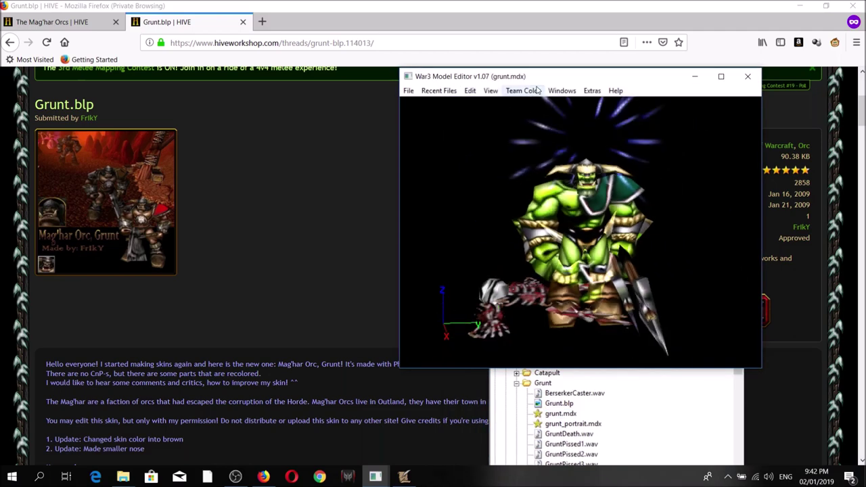
Export grunt.mdx from the MPQ Browser to the Grunt and Derivatives folder as Maghargrunt.mdx
{"action": "left_click", "coordinate": [562, 90]}
{"action": "left_click", "coordinate": [637, 397]}
{"action": "right_click", "coordinate": [570, 412]}
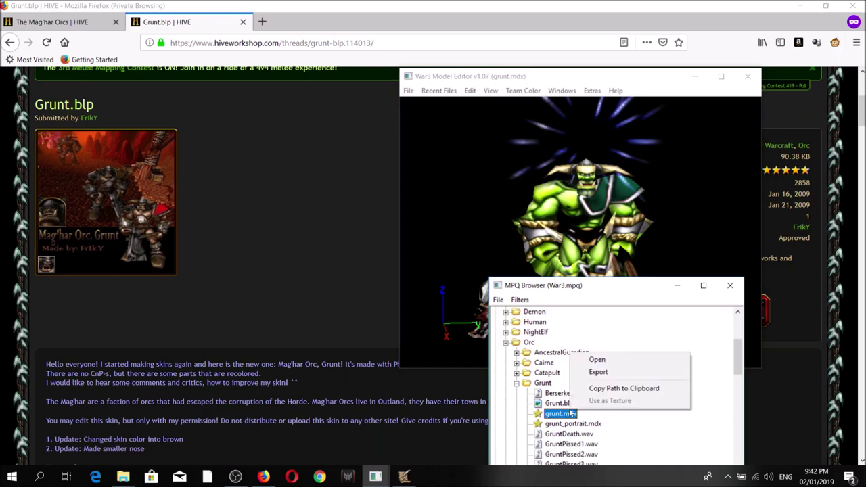
{"action": "left_click", "coordinate": [596, 372]}
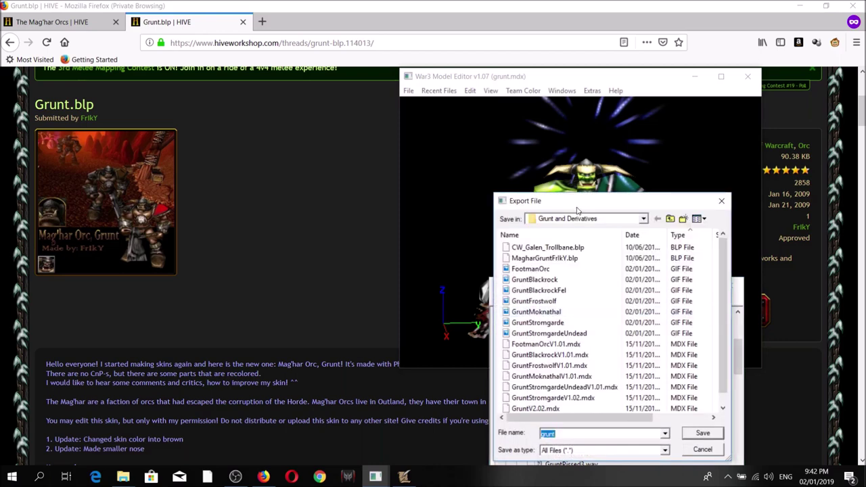
{"action": "left_click", "coordinate": [465, 359]}
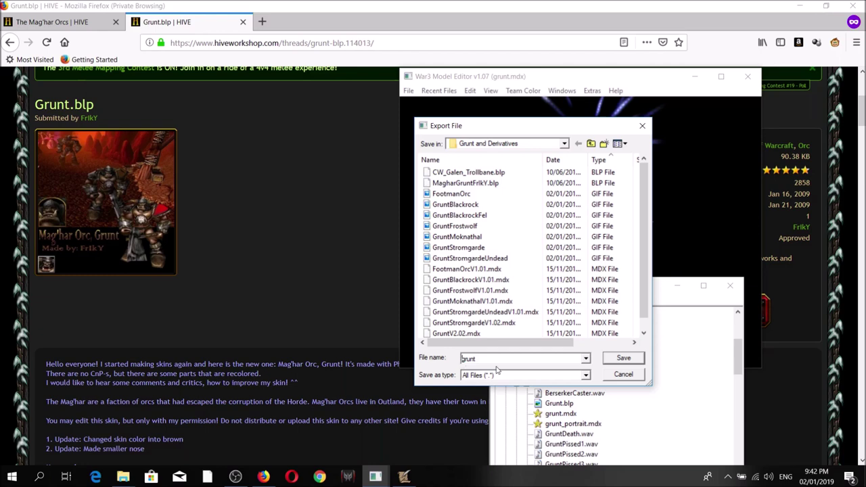
{"action": "type", "text": "Maghargrunt"}
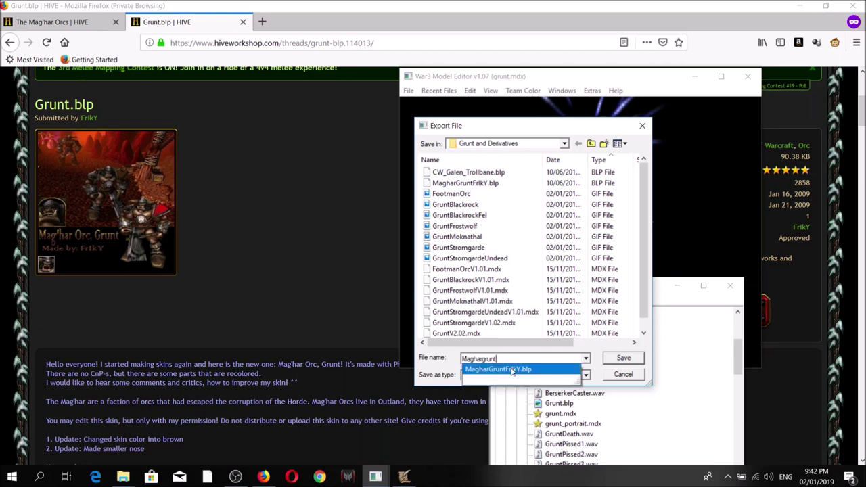
{"action": "type", "text": ".mdx"}
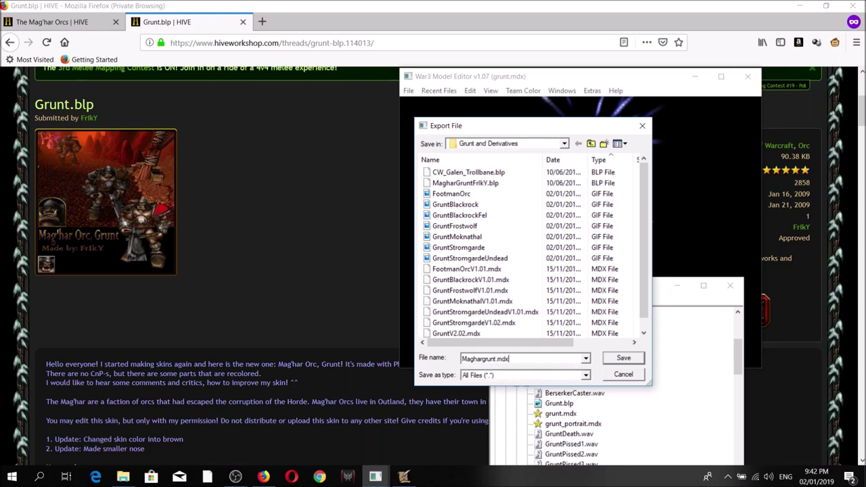
{"action": "key", "text": "Return"}
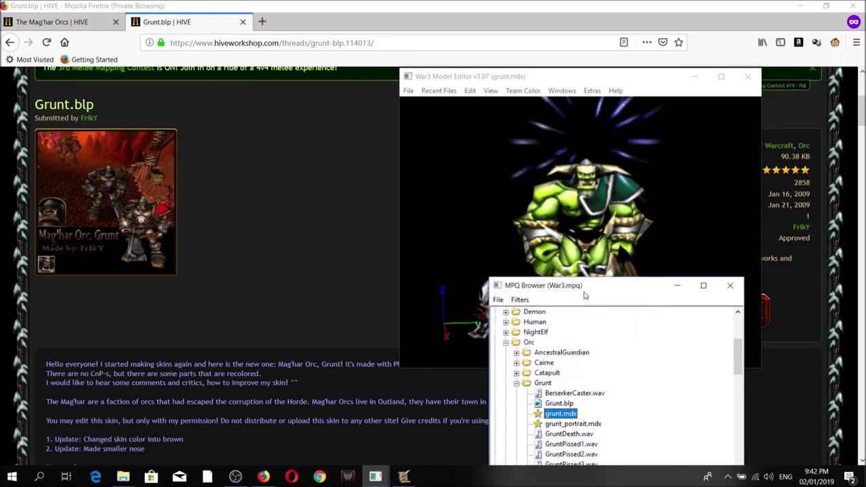
Open grunt_portrait.mdx from the MPQ Browser and export it to the Grunt and Derivatives folder as Maghargrunt_portrait.mdx
{"action": "left_click_drag", "start_coordinate": [592, 286], "coordinate": [544, 210]}
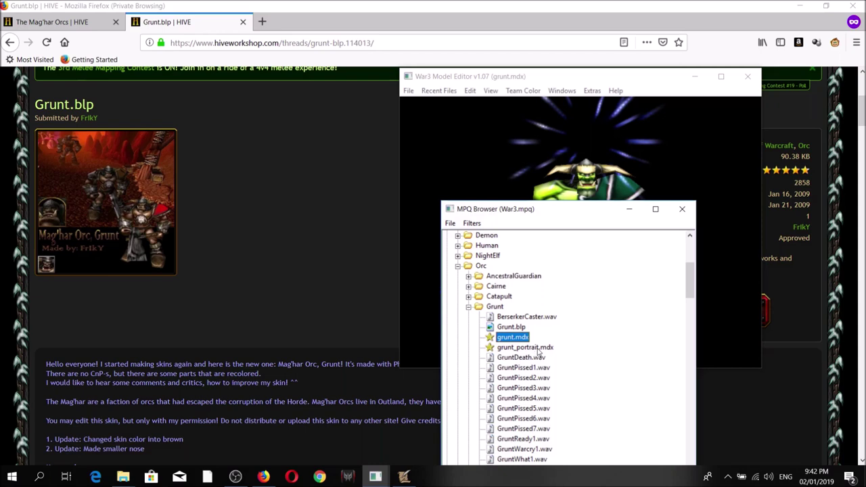
{"action": "double_click", "coordinate": [535, 347]}
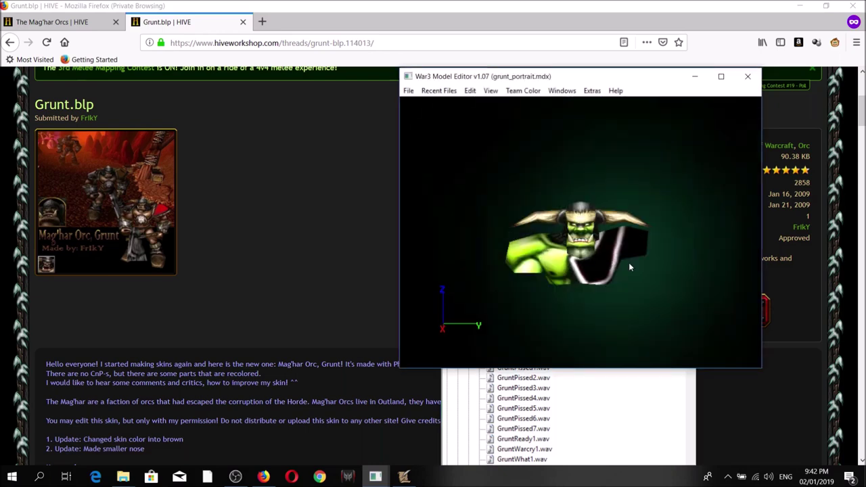
{"action": "left_click", "coordinate": [590, 398]}
{"action": "right_click", "coordinate": [552, 348]}
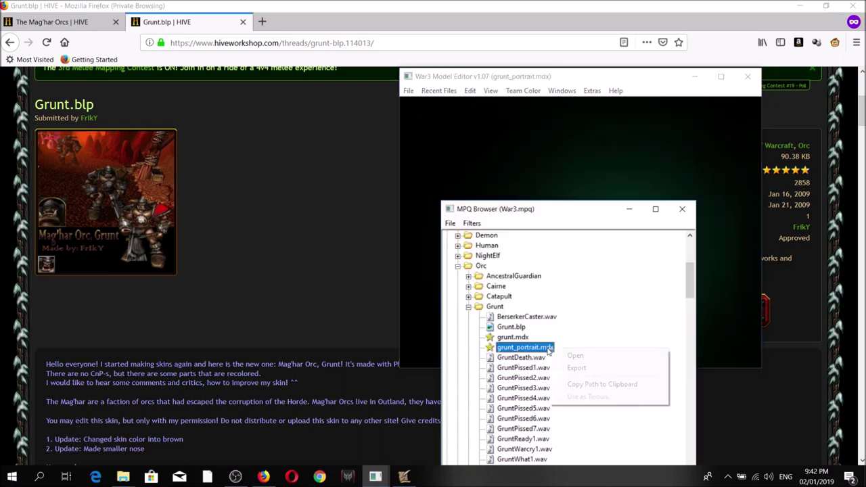
{"action": "left_click", "coordinate": [556, 371]}
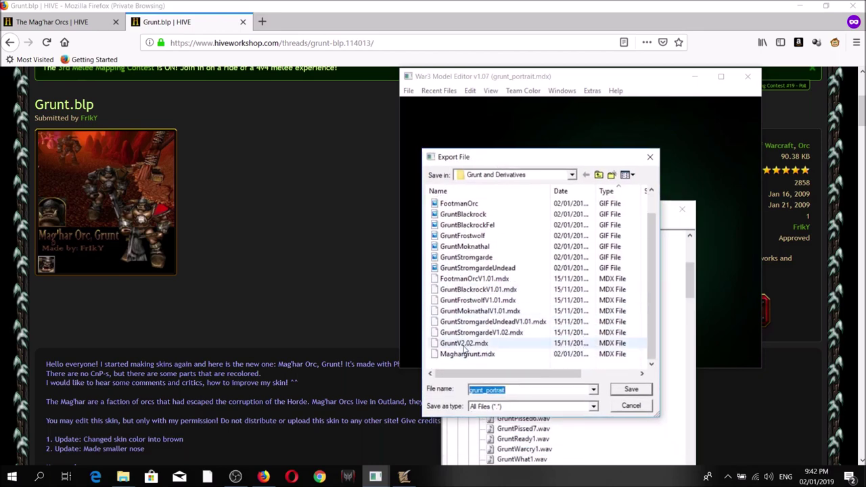
{"action": "left_click", "coordinate": [486, 390]}
{"action": "left_click_drag", "start_coordinate": [487, 390], "coordinate": [463, 390]}
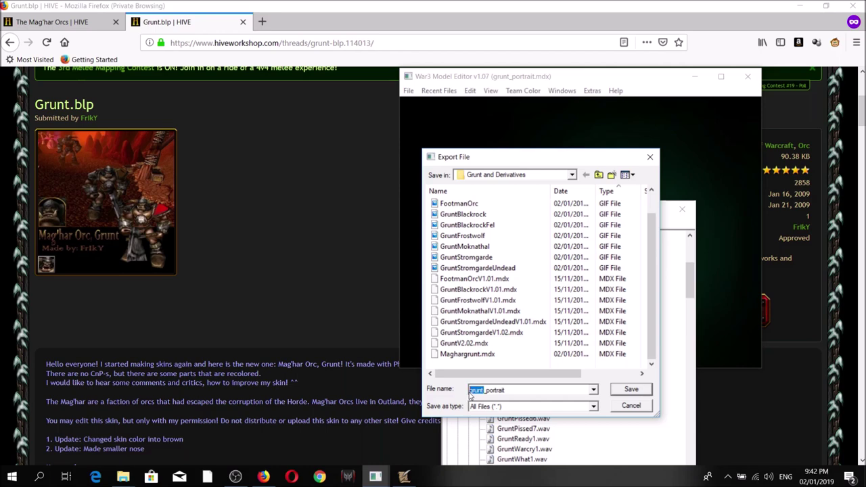
{"action": "left_click", "coordinate": [472, 389]}
{"action": "type", "text": "Maghar"}
{"action": "left_click", "coordinate": [537, 391]}
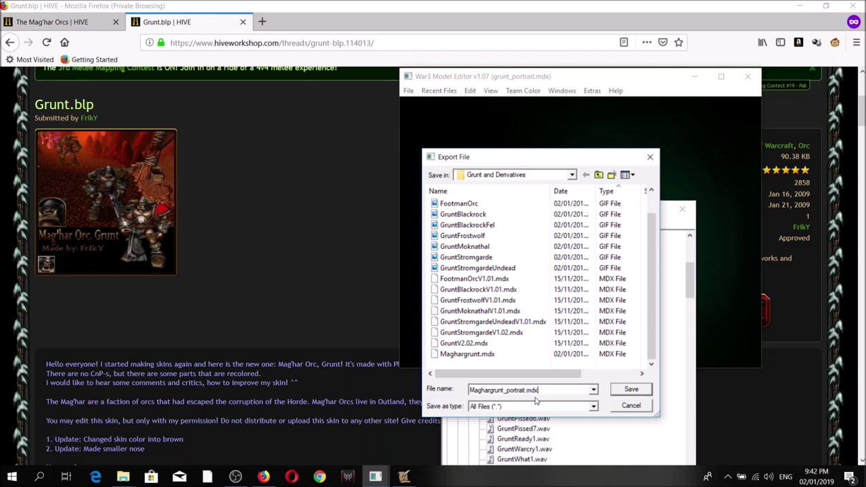
{"action": "left_click", "coordinate": [626, 392]}
Open the exported Maghargrunt.mdx model from the Grunt and Derivatives folder
{"action": "left_click", "coordinate": [478, 158]}
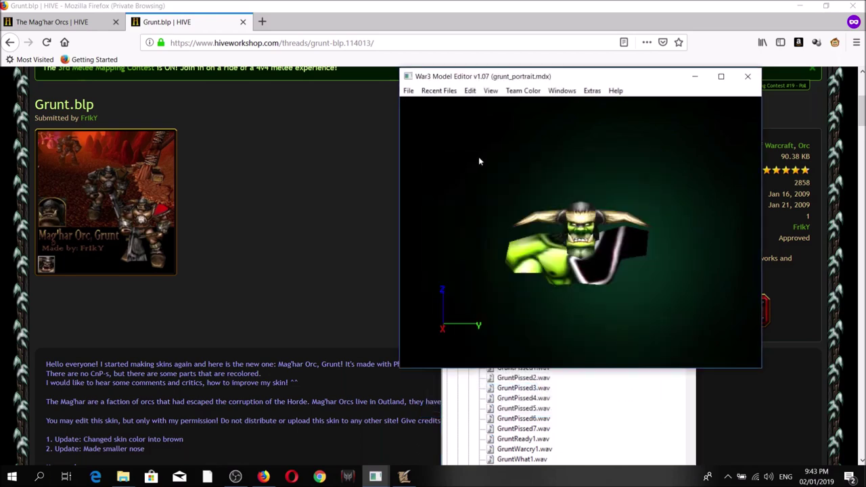
{"action": "left_click", "coordinate": [409, 90]}
{"action": "left_click", "coordinate": [425, 119]}
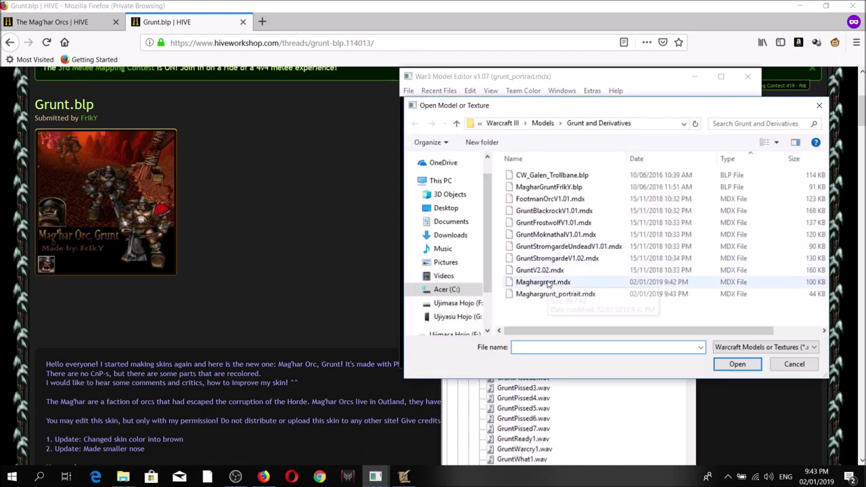
{"action": "double_click", "coordinate": [544, 282]}
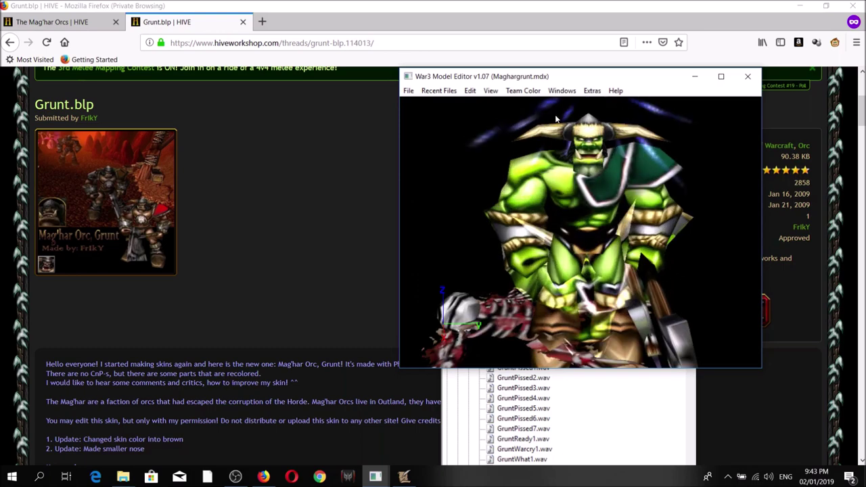
Import the MagharGruntFrIkY.blp texture into the Maghargrunt model through the Texture Manager
{"action": "left_click", "coordinate": [562, 91]}
{"action": "left_click", "coordinate": [575, 181]}
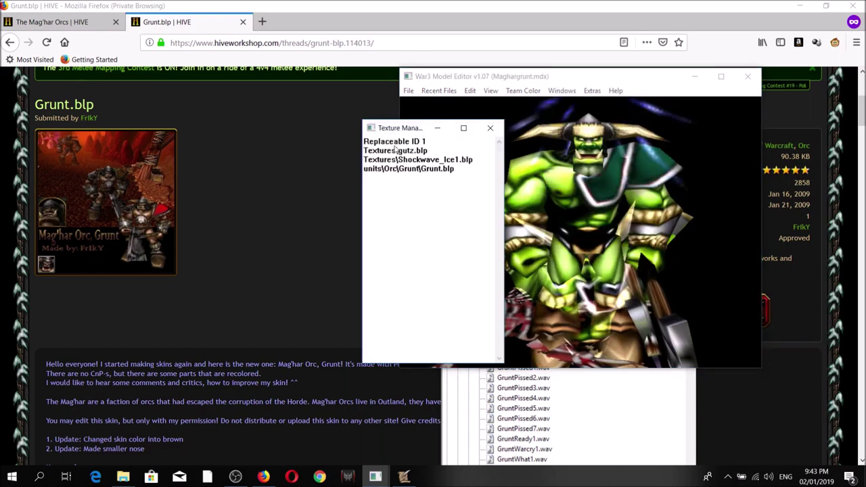
{"action": "left_click_drag", "start_coordinate": [399, 129], "coordinate": [303, 95]}
{"action": "right_click", "coordinate": [310, 160]}
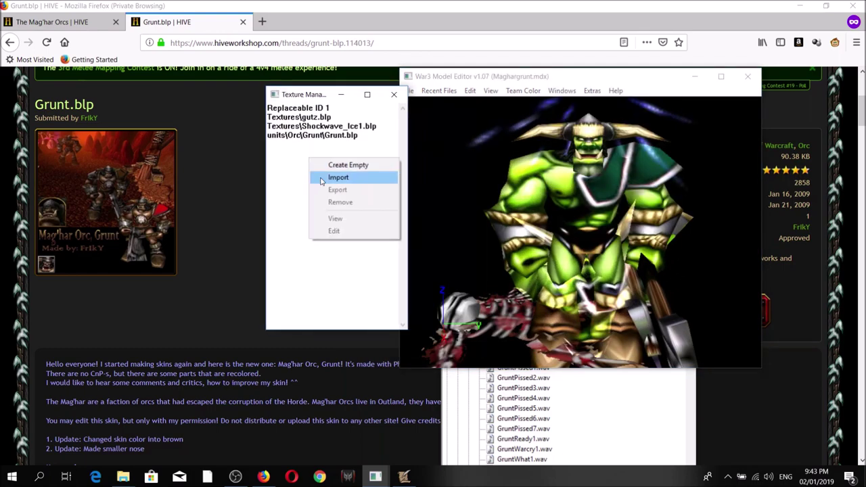
{"action": "left_click", "coordinate": [338, 177]}
{"action": "left_click", "coordinate": [322, 170]}
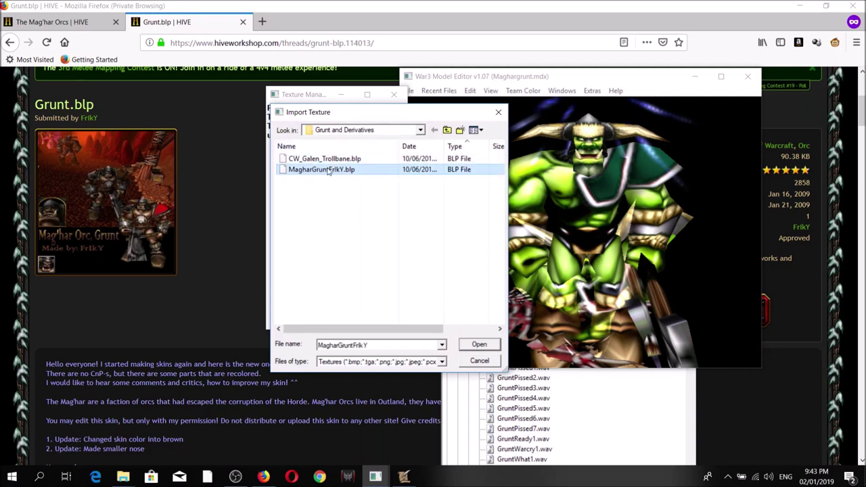
{"action": "left_click", "coordinate": [464, 346]}
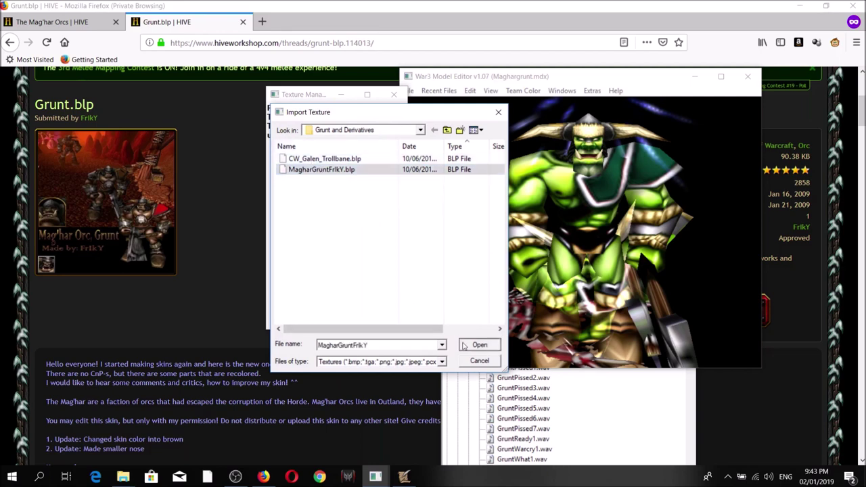
Preview the Maghargrunt model with the Stand - 1 animation using the Animation Controller
{"action": "left_click", "coordinate": [540, 173]}
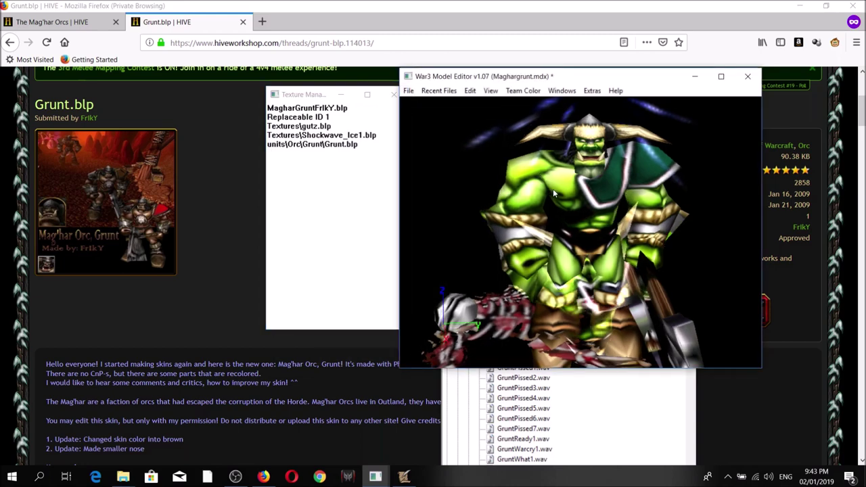
{"action": "left_click", "coordinate": [562, 90]}
{"action": "left_click", "coordinate": [578, 116]}
{"action": "left_click", "coordinate": [362, 163]}
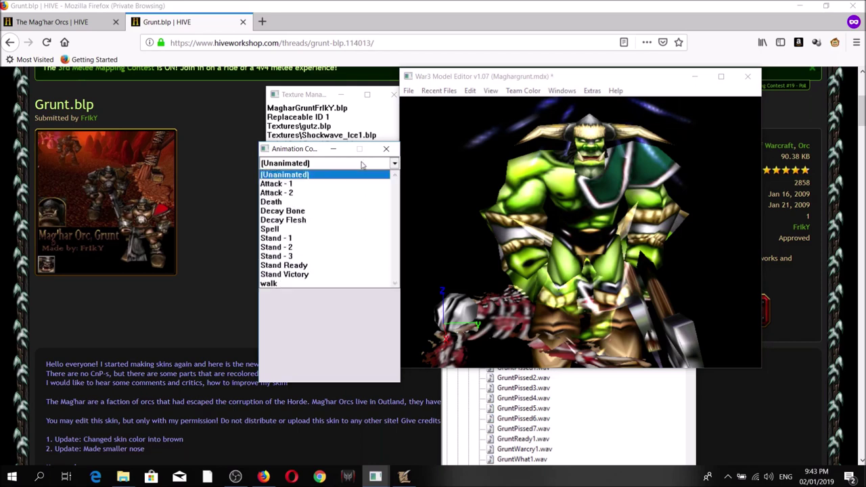
{"action": "left_click", "coordinate": [277, 238]}
{"action": "left_click_drag", "start_coordinate": [304, 153], "coordinate": [291, 271]}
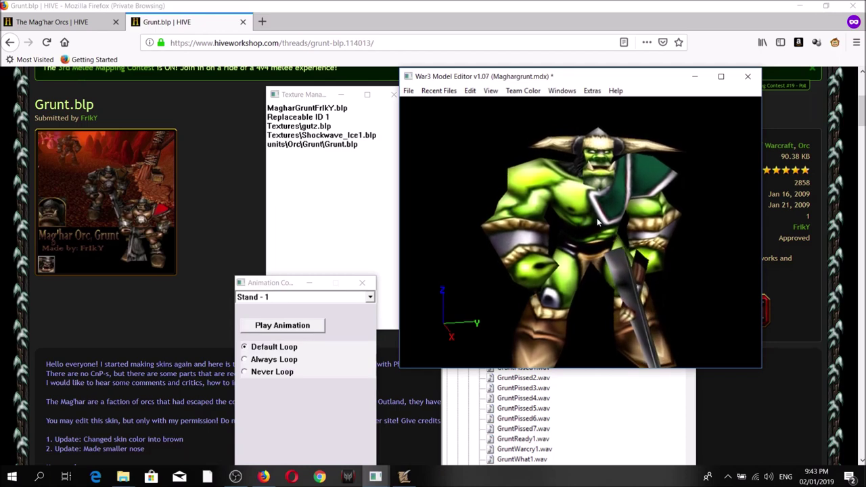
Examine the model's entries in the Material Manager one by one to identify which body parts each material covers
{"action": "left_click", "coordinate": [562, 90]}
{"action": "left_click", "coordinate": [589, 206]}
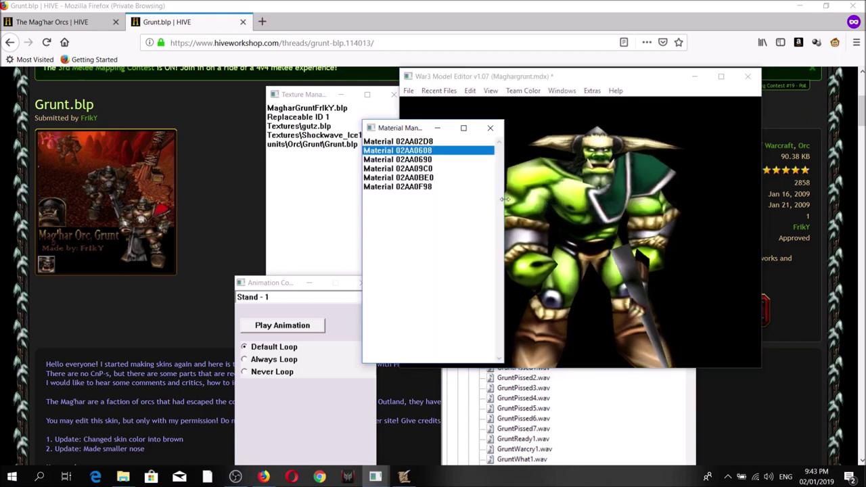
{"action": "left_click_drag", "start_coordinate": [406, 128], "coordinate": [352, 140]}
{"action": "left_click", "coordinate": [618, 233]}
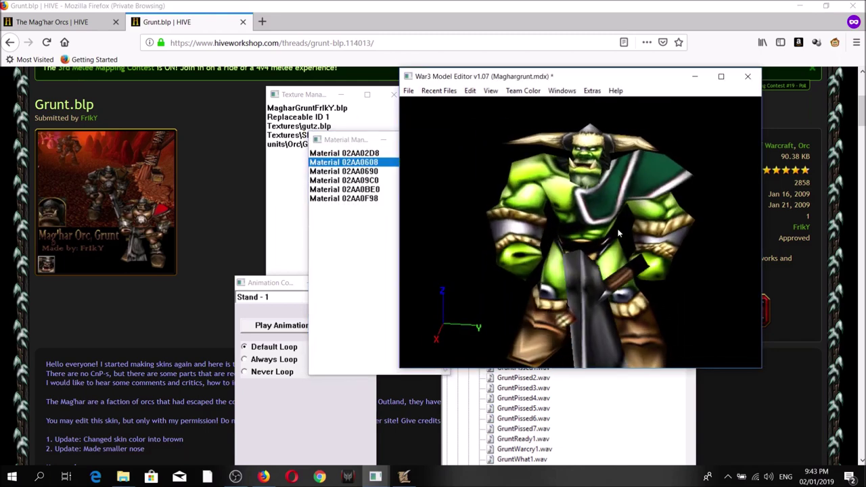
{"action": "left_click_drag", "start_coordinate": [618, 232], "coordinate": [583, 202]}
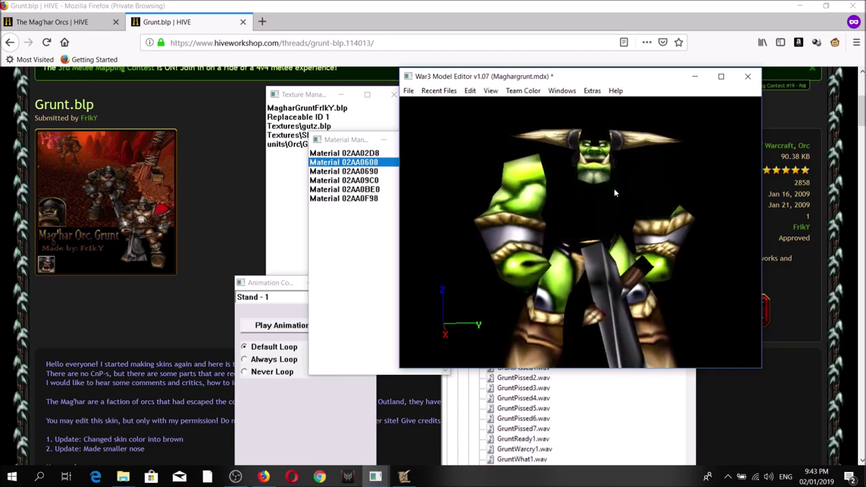
{"action": "key", "text": "Down"}
{"action": "key", "text": "Down"}
{"action": "key", "text": "Down"}
{"action": "key", "text": "Down"}
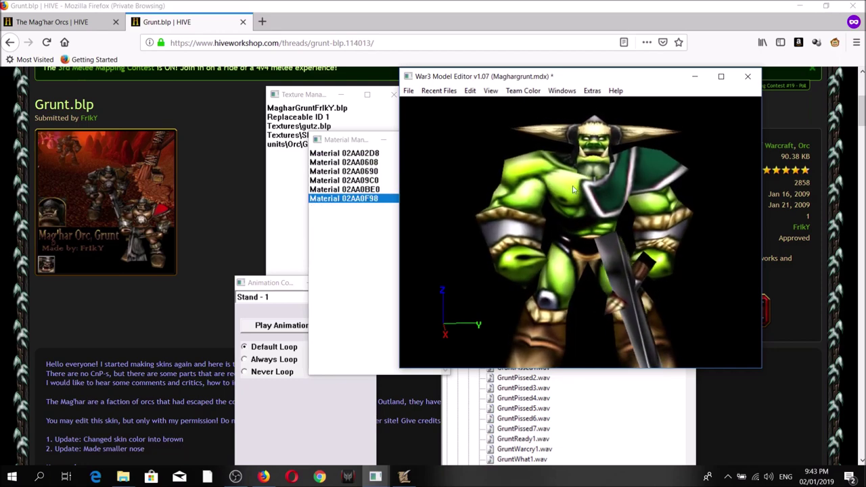
{"action": "key", "text": "Up"}
{"action": "key", "text": "Up"}
{"action": "key", "text": "Up"}
{"action": "key", "text": "Up"}
{"action": "key", "text": "Down"}
{"action": "key", "text": "Down"}
{"action": "key", "text": "Down"}
{"action": "key", "text": "Down"}
{"action": "key", "text": "Up"}
{"action": "key", "text": "Up"}
{"action": "key", "text": "Up"}
{"action": "key", "text": "Up"}
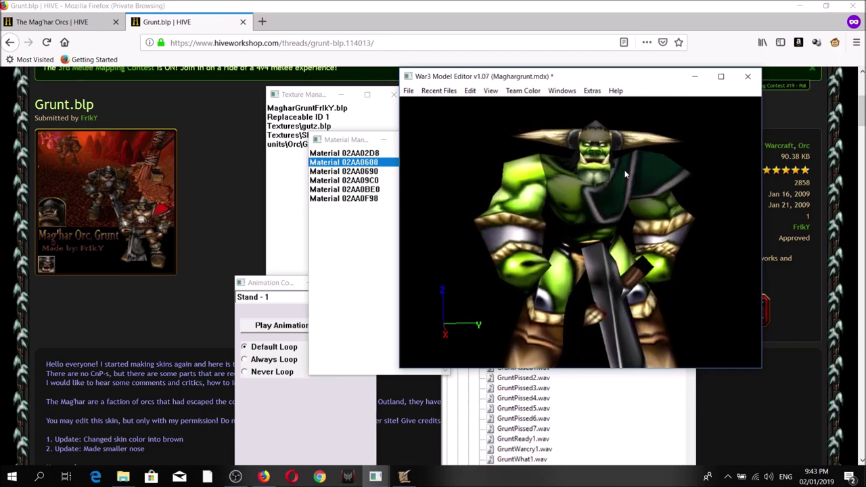
Assign the MagharGruntFrIkY.blp texture to the second layer of Material 02AA0608
{"action": "double_click", "coordinate": [384, 164]}
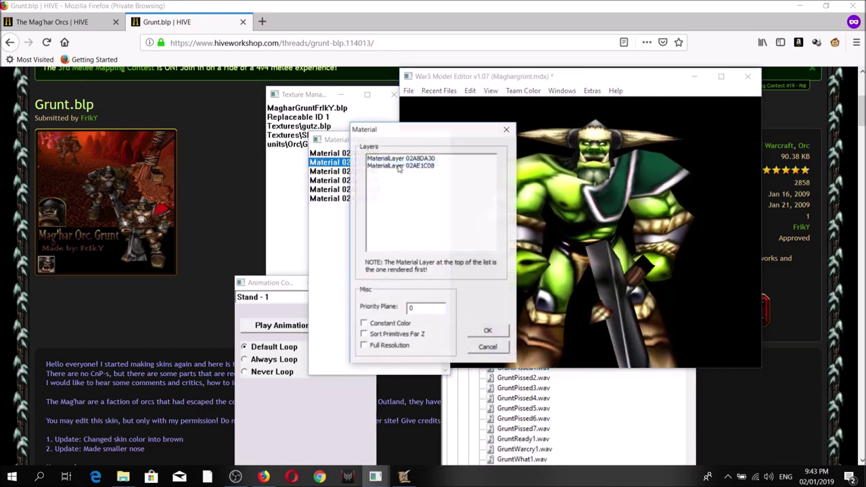
{"action": "double_click", "coordinate": [418, 166]}
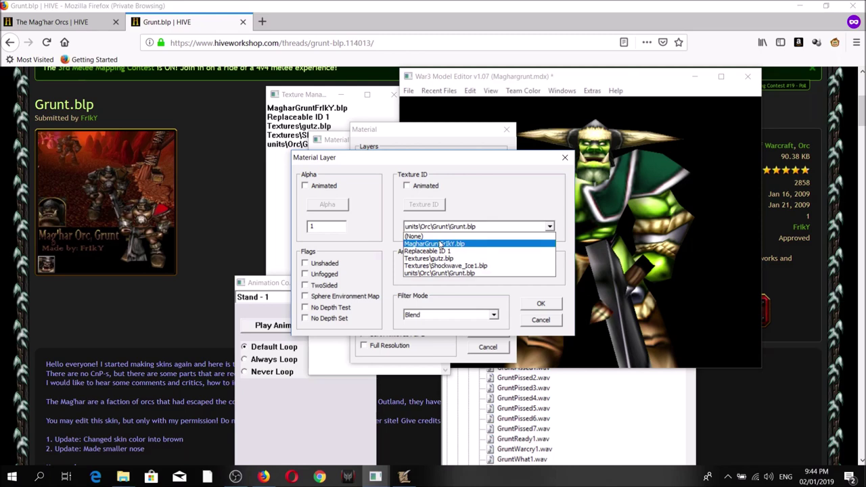
{"action": "left_click", "coordinate": [440, 244]}
{"action": "left_click", "coordinate": [541, 304]}
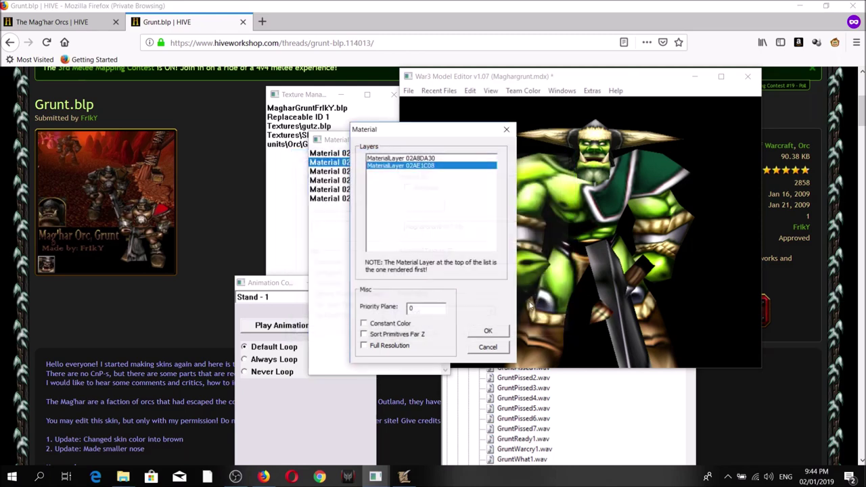
{"action": "left_click", "coordinate": [489, 332]}
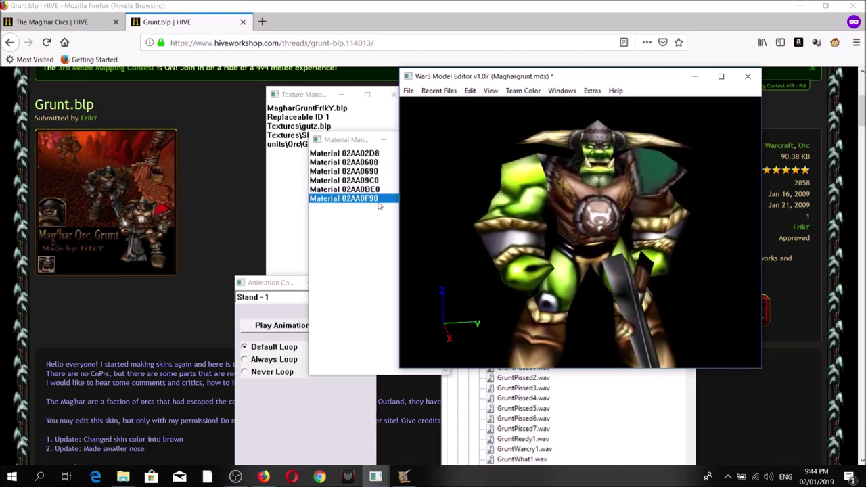
Set the texture of Material 02AA0F98's only layer to MagharGruntFrIkY.blp
{"action": "double_click", "coordinate": [365, 199]}
{"action": "double_click", "coordinate": [413, 158]}
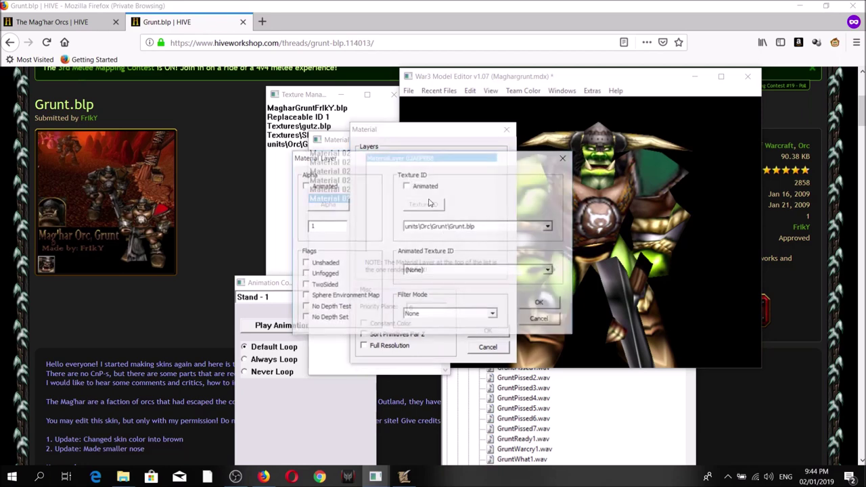
{"action": "left_click", "coordinate": [467, 226]}
{"action": "left_click", "coordinate": [455, 244]}
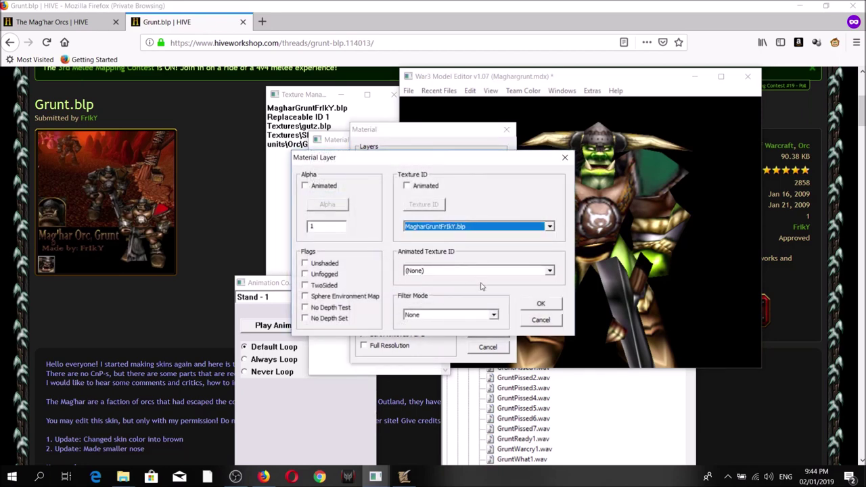
{"action": "left_click", "coordinate": [539, 305]}
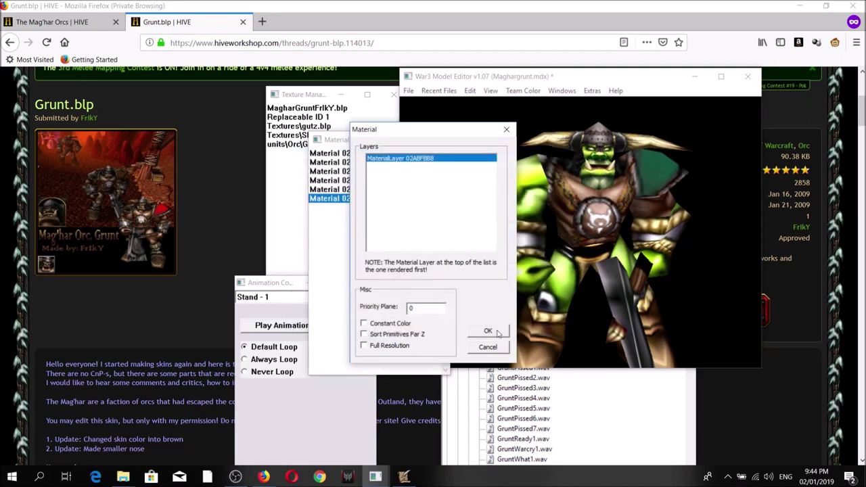
{"action": "left_click", "coordinate": [498, 333]}
Play the walk animation and inspect the reskinned grunt from several angles
{"action": "scroll", "coordinate": [541, 271], "scroll_direction": "down", "scroll_amount": 1}
{"action": "left_click_drag", "start_coordinate": [525, 264], "coordinate": [575, 234]}
{"action": "left_click", "coordinate": [290, 298]}
{"action": "left_click", "coordinate": [264, 418]}
{"action": "scroll", "coordinate": [592, 236], "scroll_direction": "up", "scroll_amount": 2}
{"action": "scroll", "coordinate": [575, 234], "scroll_direction": "down", "scroll_amount": 2}
{"action": "left_click_drag", "start_coordinate": [511, 162], "coordinate": [520, 172]}
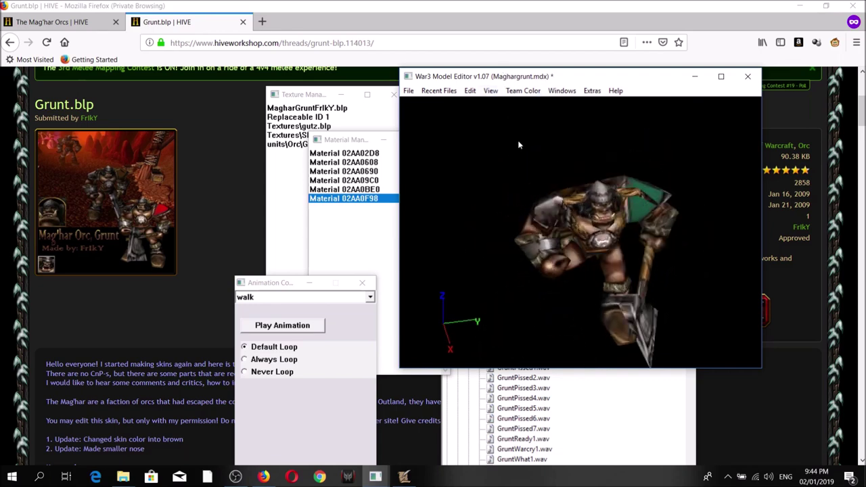
{"action": "left_click_drag", "start_coordinate": [573, 216], "coordinate": [563, 199]}
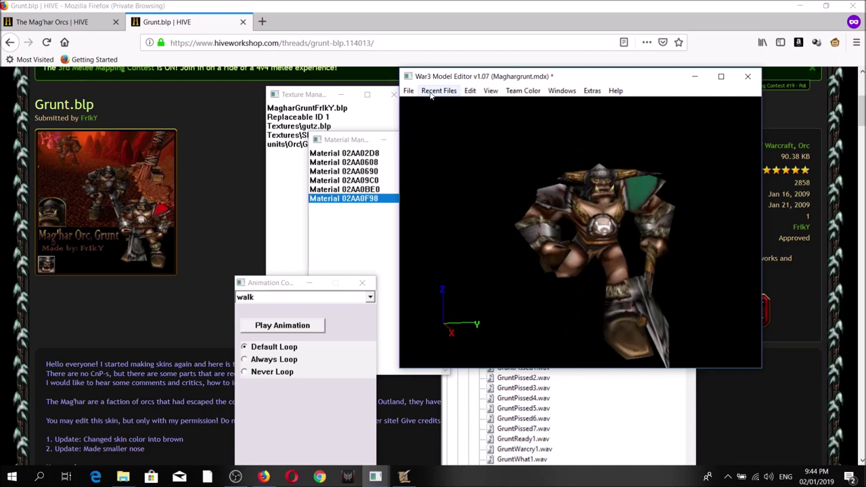
Save Maghargrunt.mdx and open the Maghargrunt_portrait.mdx model from the same folder
{"action": "left_click", "coordinate": [409, 92]}
{"action": "left_click", "coordinate": [424, 131]}
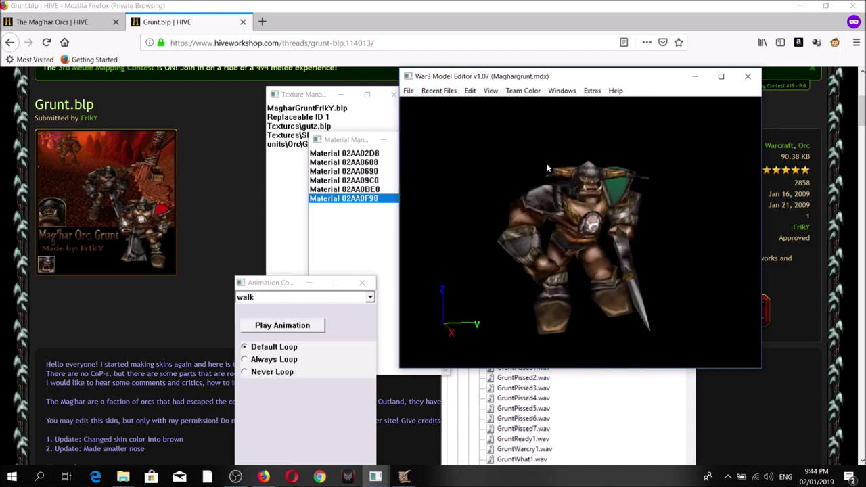
{"action": "left_click", "coordinate": [409, 90]}
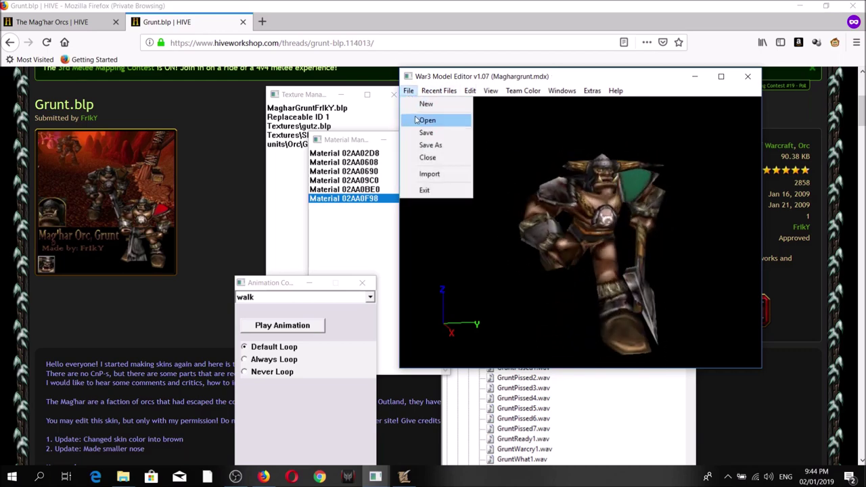
{"action": "left_click", "coordinate": [426, 121]}
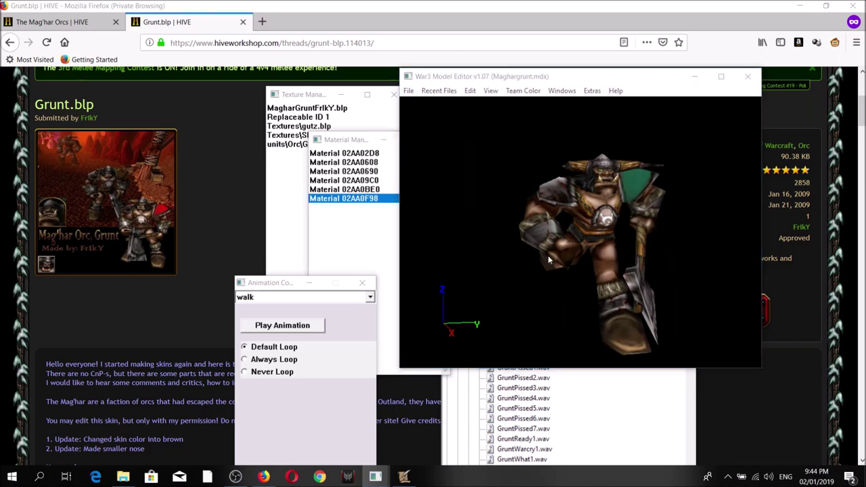
{"action": "left_click", "coordinate": [556, 293]}
{"action": "left_click", "coordinate": [717, 366]}
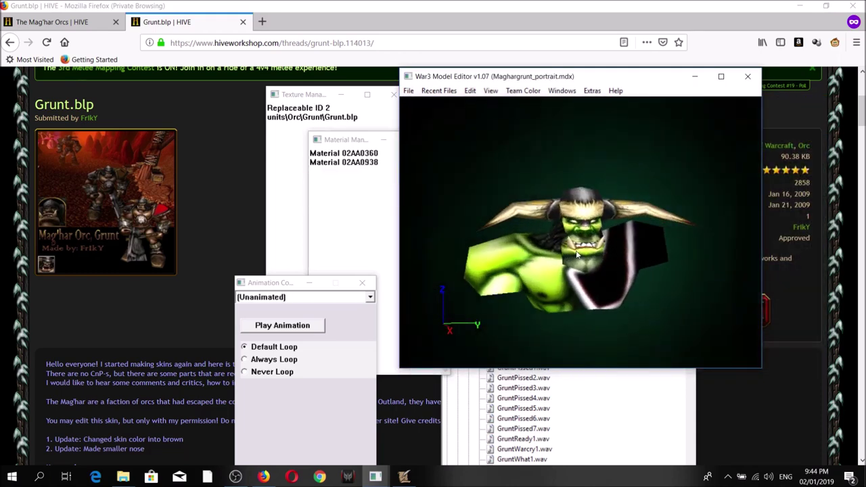
{"action": "left_click", "coordinate": [584, 251]}
{"action": "double_click", "coordinate": [344, 162]}
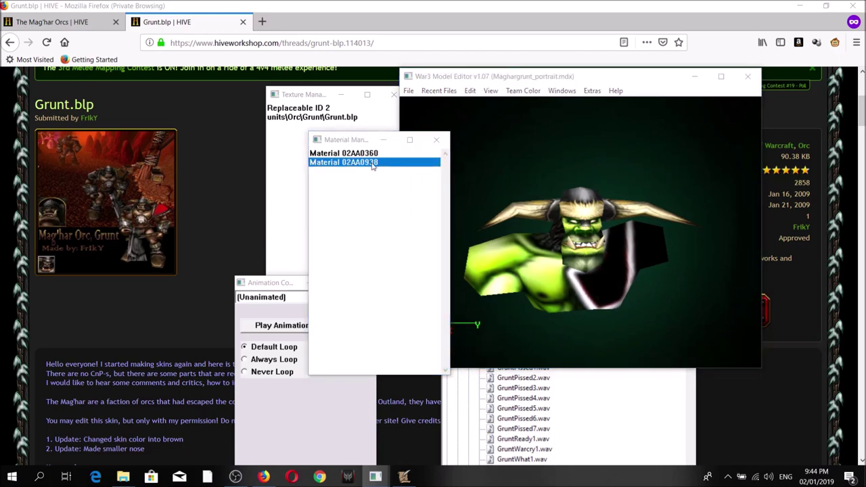
{"action": "double_click", "coordinate": [406, 158]}
{"action": "left_click", "coordinate": [458, 227]}
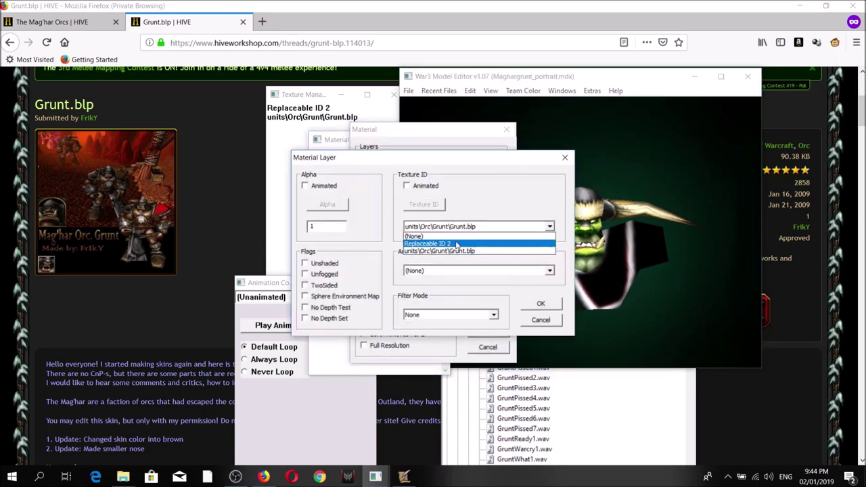
{"action": "left_click", "coordinate": [482, 229]}
{"action": "left_click", "coordinate": [533, 316]}
{"action": "left_click", "coordinate": [496, 345]}
Import the MagharGruntFrIkY.blp texture from the Grunt and Derivatives folder into the portrait model
{"action": "left_click", "coordinate": [295, 148]}
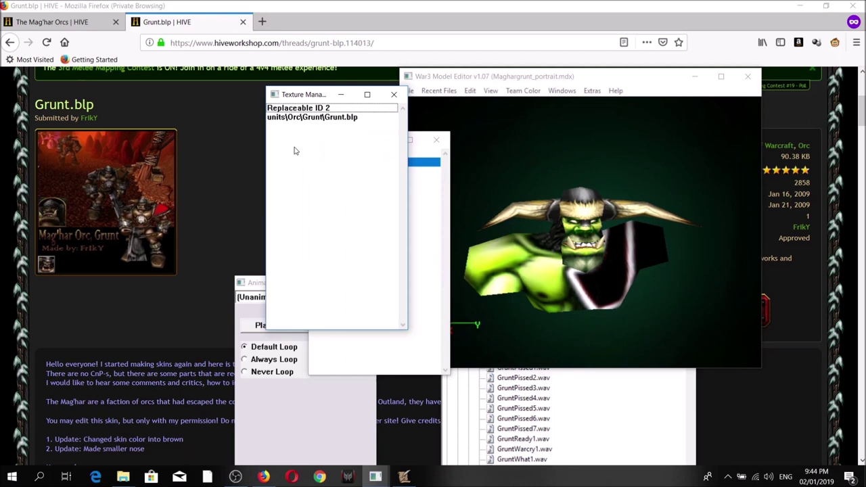
{"action": "right_click", "coordinate": [312, 139]}
{"action": "left_click", "coordinate": [335, 155]}
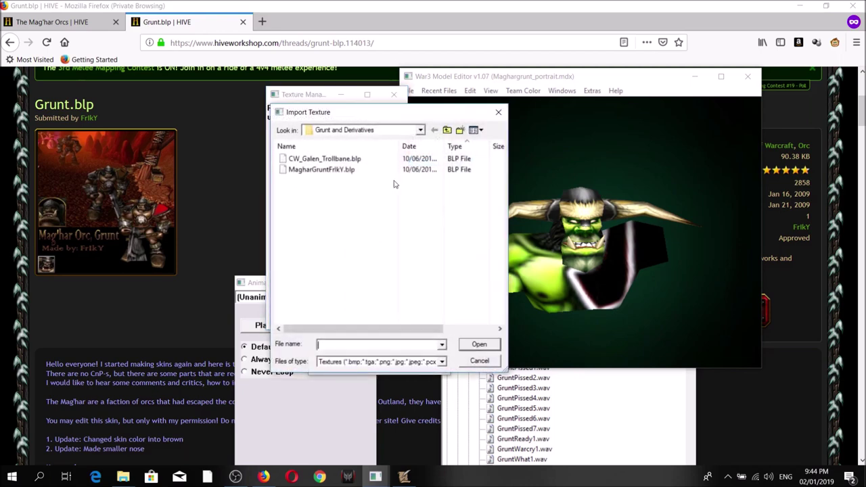
{"action": "left_click", "coordinate": [478, 344]}
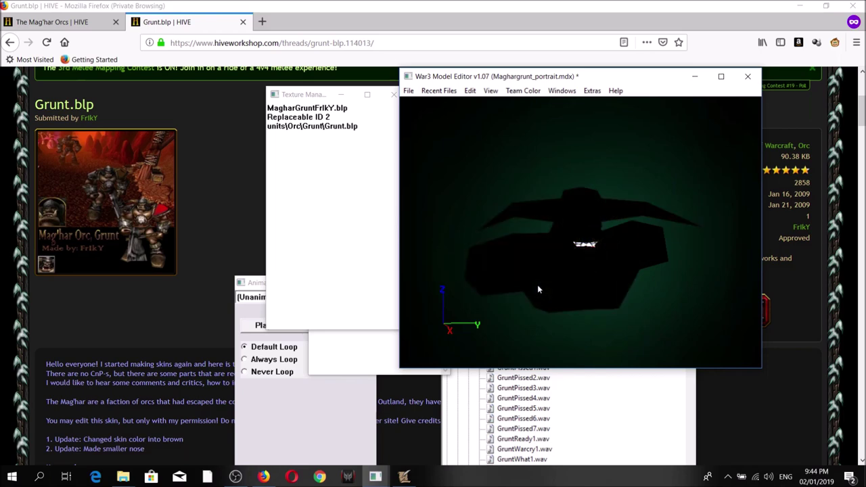
Assign the MagharGruntFrIkY.blp texture to the only layer of Material 02AA0938 in the portrait model
{"action": "left_click", "coordinate": [562, 91]}
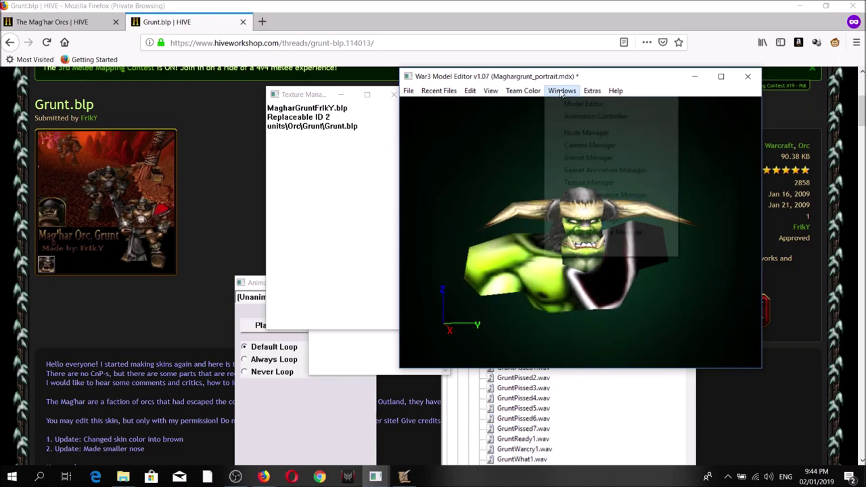
{"action": "left_click", "coordinate": [572, 207]}
{"action": "double_click", "coordinate": [422, 162]}
{"action": "double_click", "coordinate": [431, 159]}
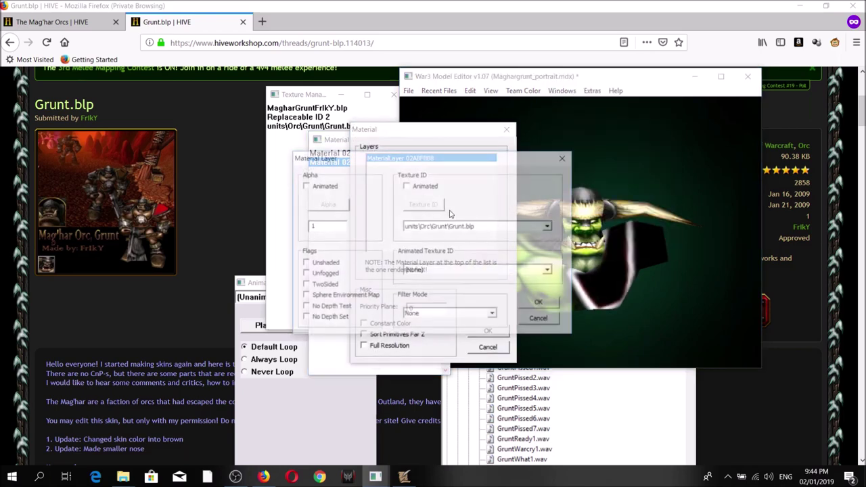
{"action": "left_click", "coordinate": [452, 226]}
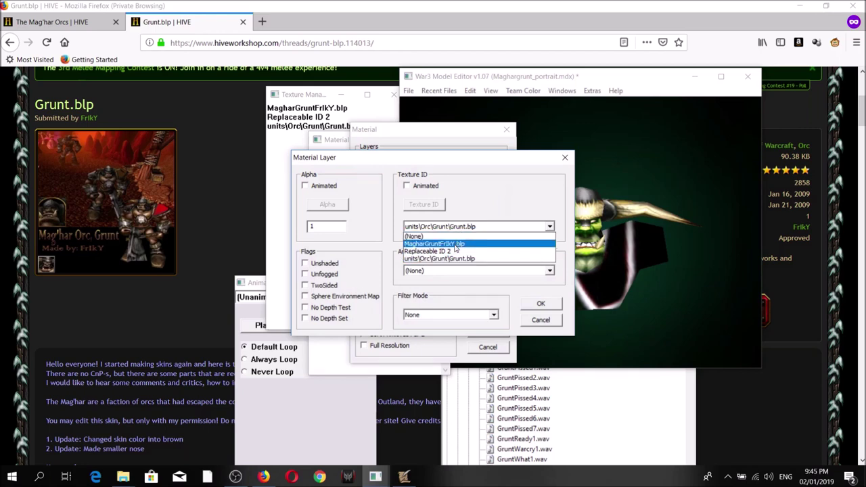
{"action": "left_click", "coordinate": [455, 245]}
{"action": "left_click", "coordinate": [541, 305]}
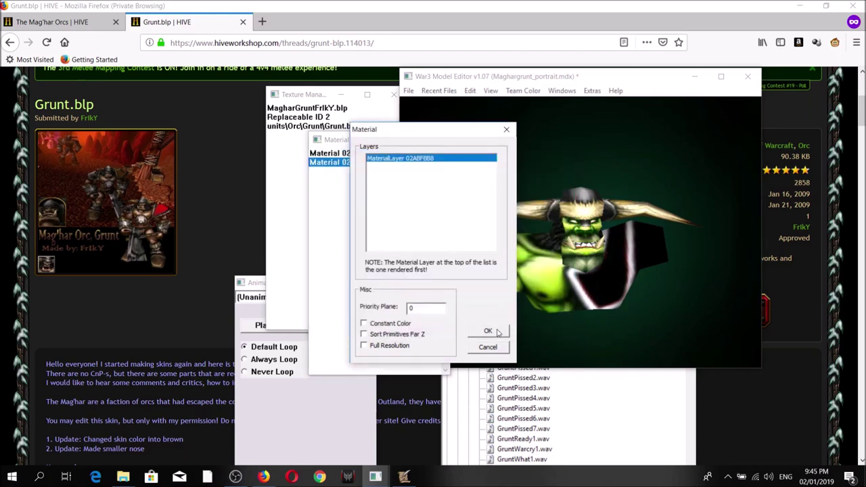
{"action": "left_click", "coordinate": [488, 331]}
Save the reskinned portrait model Maghargrunt_portrait.mdx
{"action": "scroll", "coordinate": [546, 270], "scroll_direction": "up", "scroll_amount": 5}
{"action": "left_click_drag", "start_coordinate": [549, 271], "coordinate": [519, 164]}
{"action": "left_click", "coordinate": [406, 92]}
{"action": "left_click", "coordinate": [418, 132]}
{"action": "left_click_drag", "start_coordinate": [597, 81], "coordinate": [606, 77]}
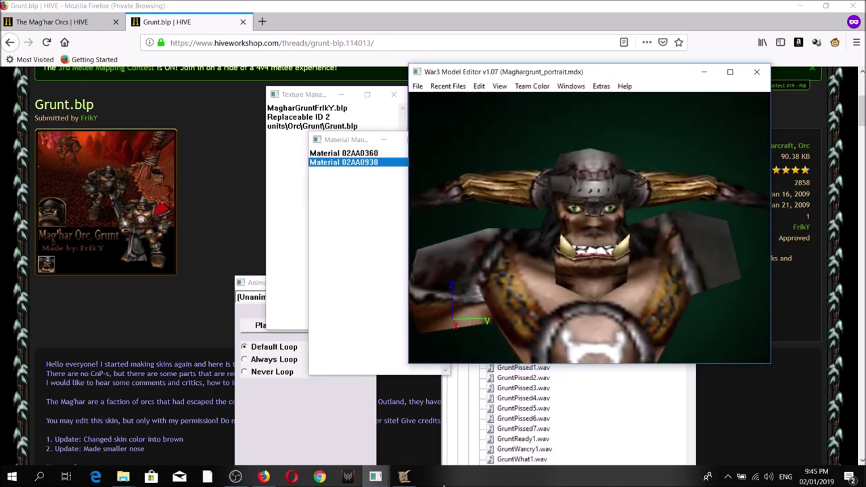
Switch to the Warcraft III World Editor and show its Import Manager maximized
{"action": "left_click", "coordinate": [404, 477]}
{"action": "left_click", "coordinate": [242, 32]}
{"action": "scroll", "coordinate": [256, 61], "scroll_direction": "up", "scroll_amount": 1}
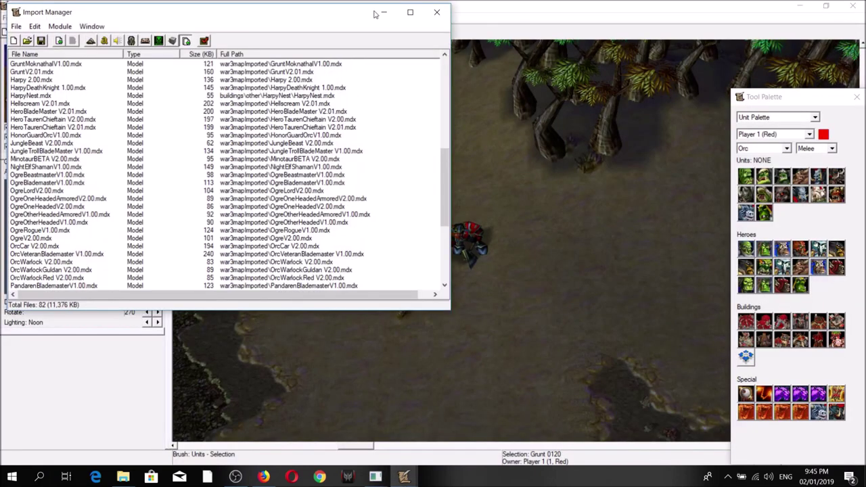
{"action": "left_click", "coordinate": [409, 13]}
Import Maghargrunt.mdx from the Grunt and Derivatives folder into the map
{"action": "left_click", "coordinate": [51, 32]}
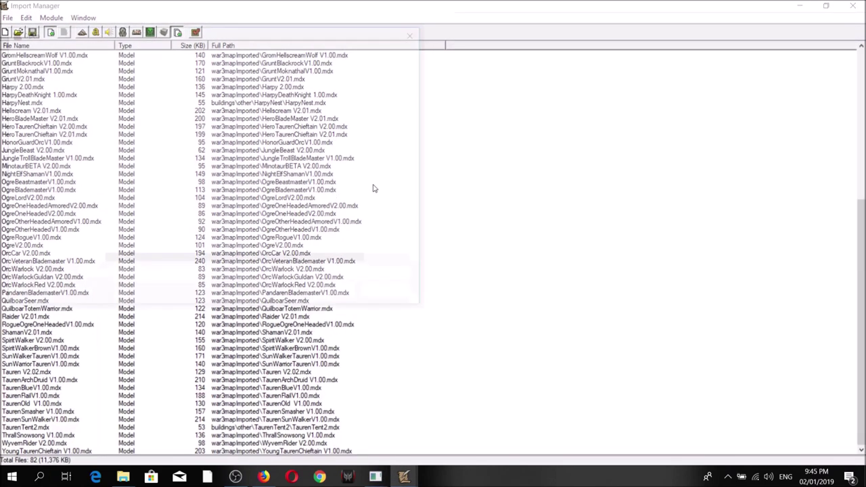
{"action": "left_click", "coordinate": [143, 51]}
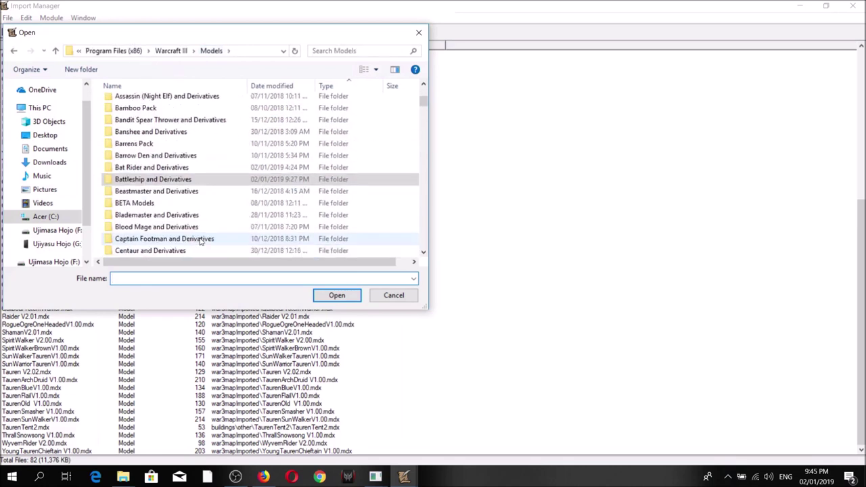
{"action": "scroll", "coordinate": [197, 234], "scroll_direction": "down", "scroll_amount": 10}
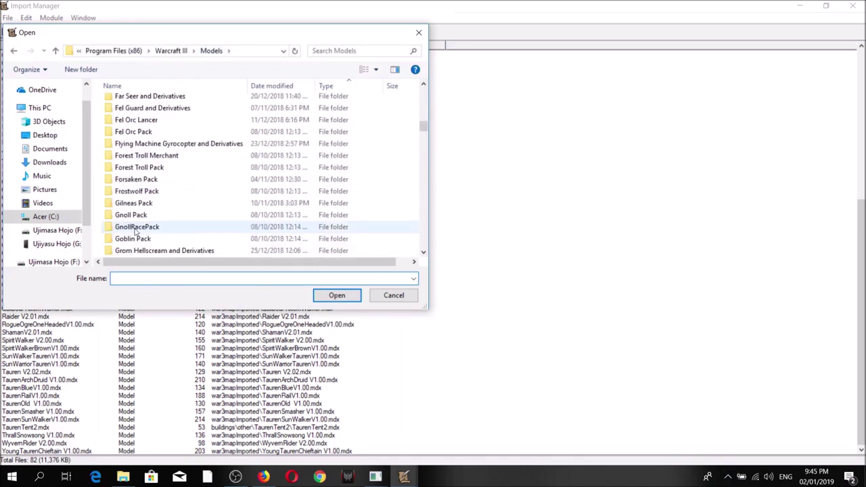
{"action": "scroll", "coordinate": [134, 230], "scroll_direction": "down", "scroll_amount": 2}
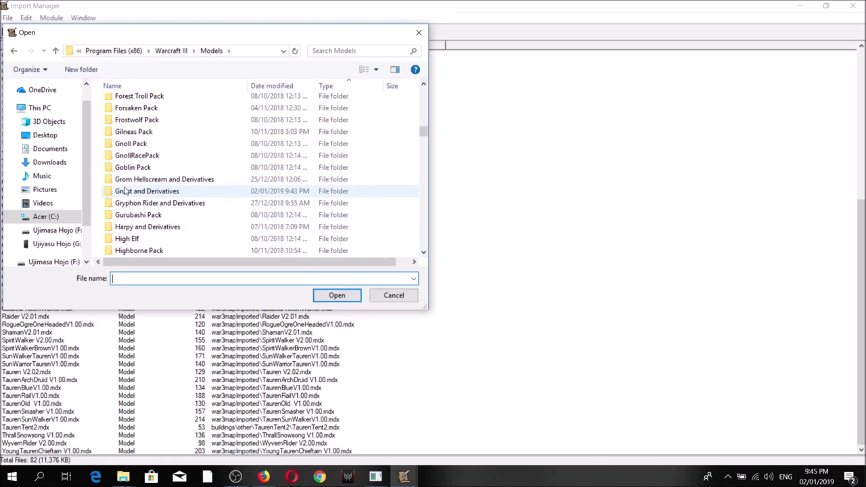
{"action": "double_click", "coordinate": [134, 192]}
{"action": "left_click_drag", "start_coordinate": [197, 33], "coordinate": [392, 44]}
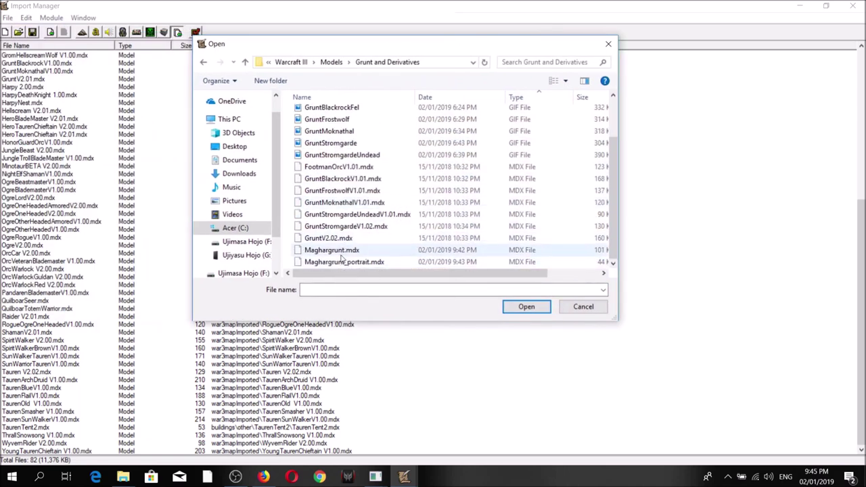
{"action": "left_click", "coordinate": [342, 251]}
{"action": "left_click", "coordinate": [526, 307]}
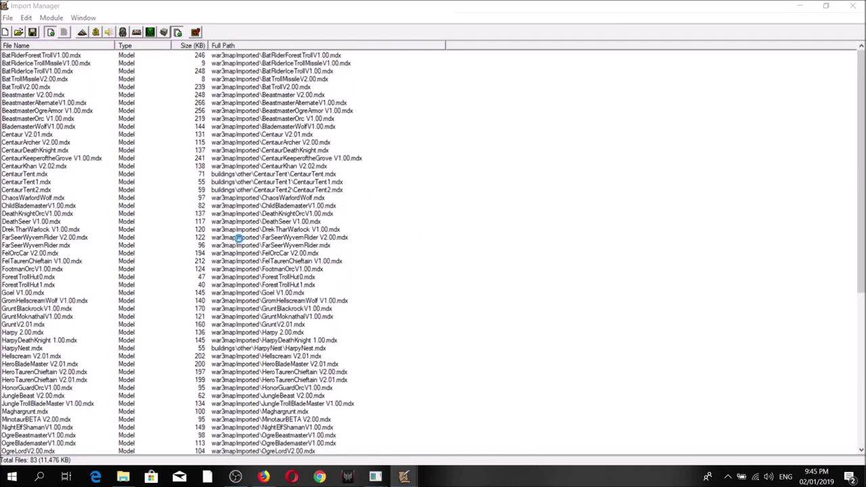
Import Maghargrunt_portrait.mdx from the same folder into the map
{"action": "key", "text": "ctrl+i"}
{"action": "scroll", "coordinate": [339, 257], "scroll_direction": "down", "scroll_amount": 3}
{"action": "left_click", "coordinate": [340, 262]}
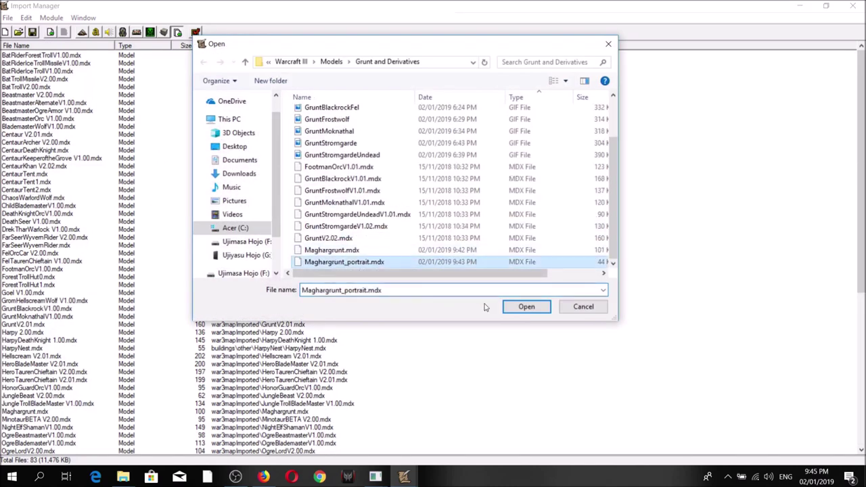
{"action": "left_click", "coordinate": [526, 307]}
Import the MagharGruntFrIkY.blp skin texture into the map
{"action": "key", "text": "ctrl+i"}
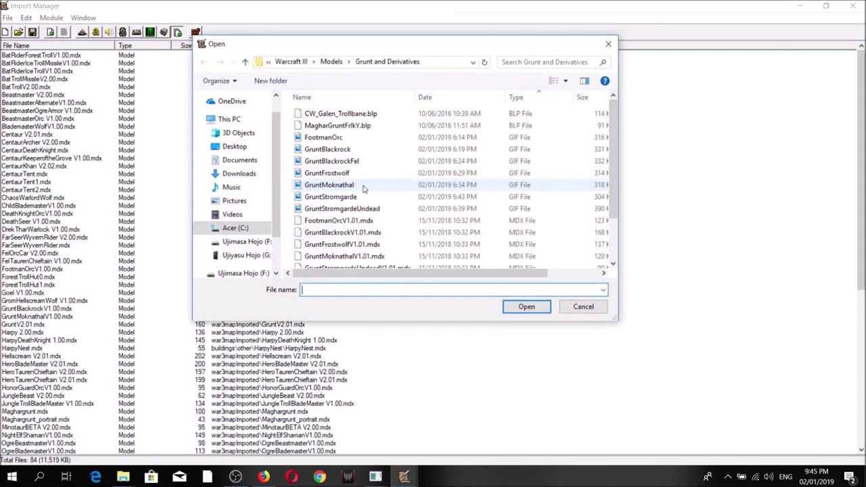
{"action": "left_click", "coordinate": [355, 127]}
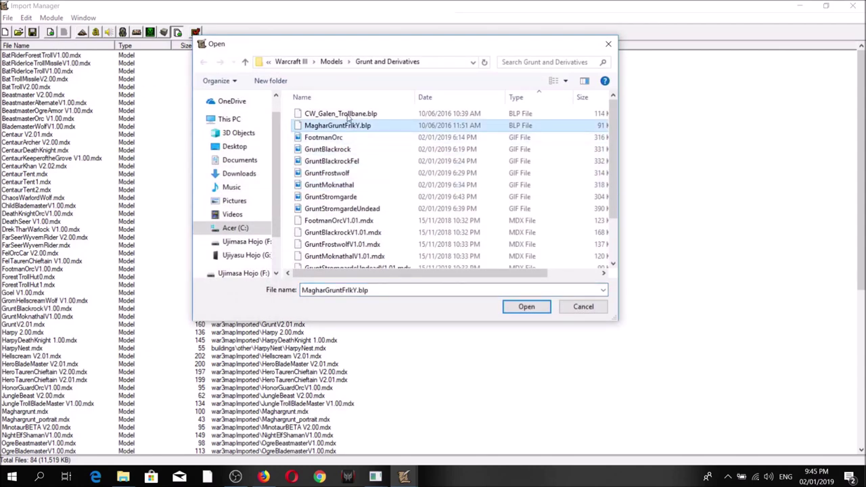
{"action": "left_click", "coordinate": [525, 306]}
Give the imported texture the custom path MagharGruntFrIkY.blp, without the war3mapImported folder, and save the map
{"action": "scroll", "coordinate": [299, 290], "scroll_direction": "down", "scroll_amount": 4}
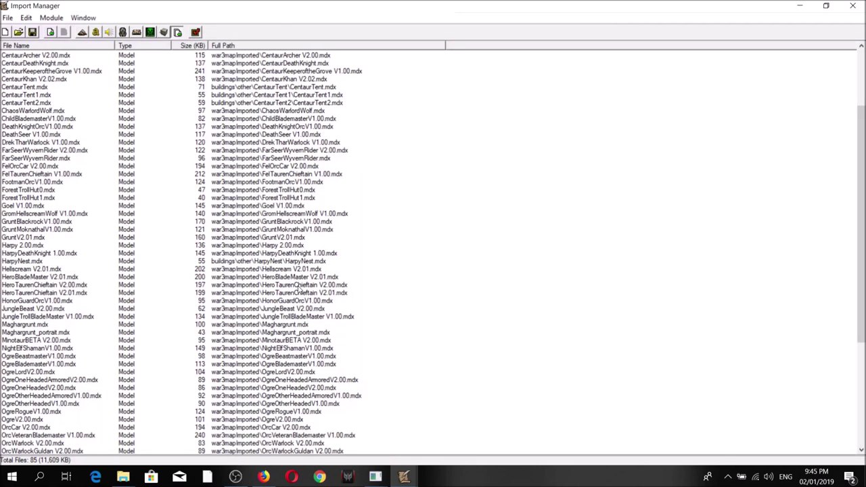
{"action": "scroll", "coordinate": [299, 289], "scroll_direction": "up", "scroll_amount": 4}
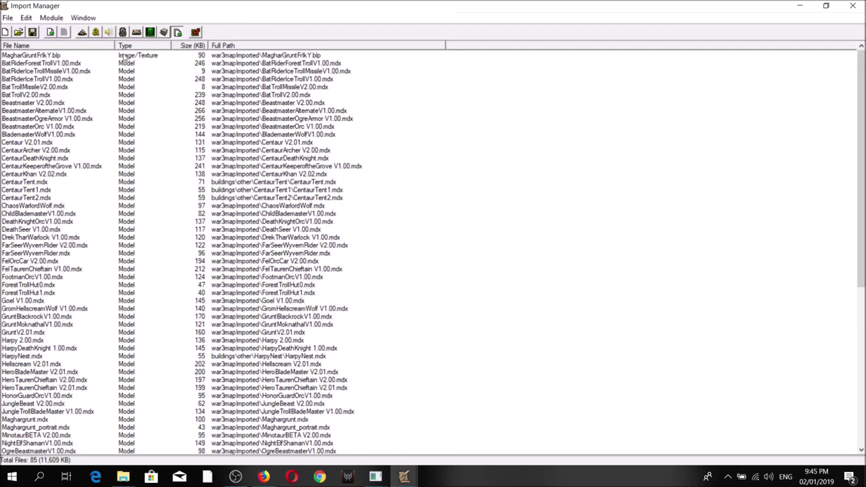
{"action": "double_click", "coordinate": [126, 58]}
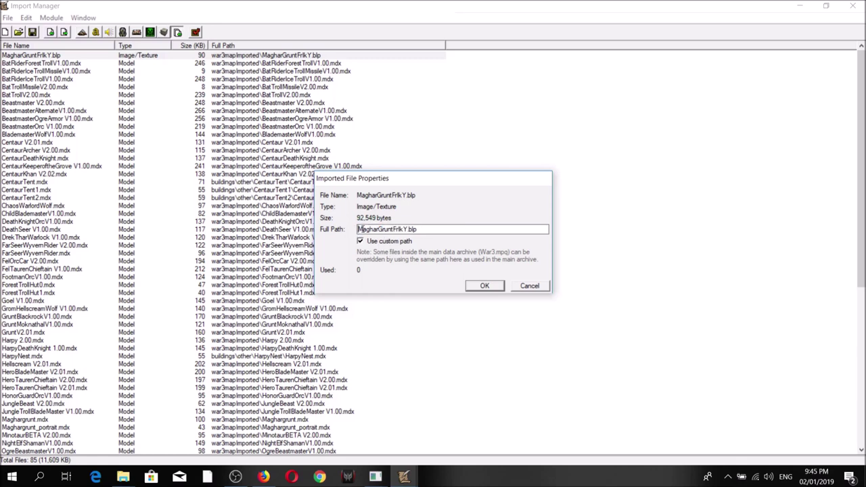
{"action": "left_click", "coordinate": [485, 287]}
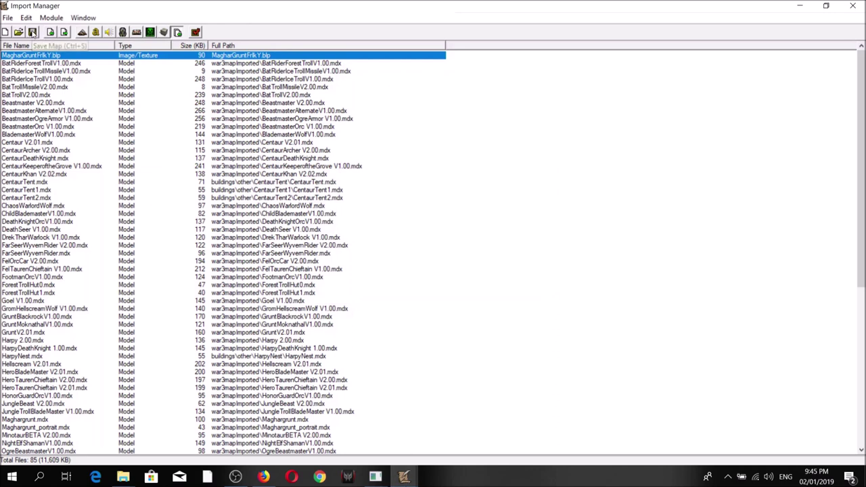
{"action": "left_click", "coordinate": [33, 32]}
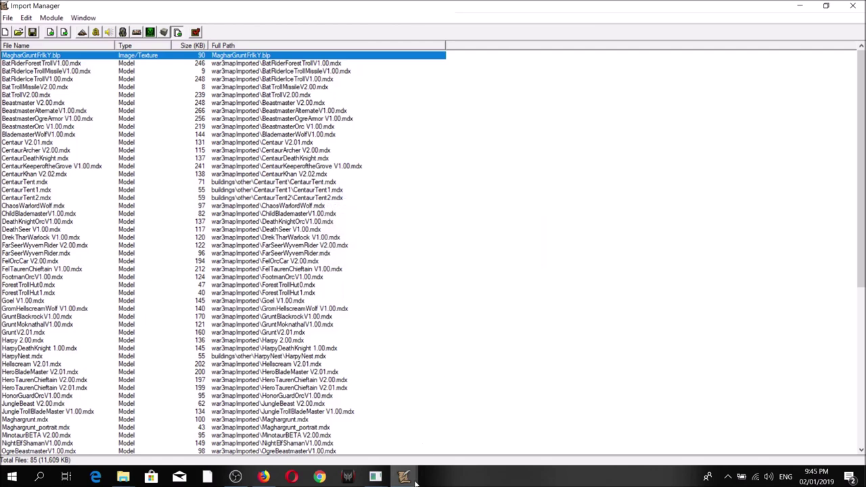
Return to the main map window and open the Object Editor maximized
{"action": "mouse_move", "coordinate": [414, 479]}
{"action": "left_click", "coordinate": [372, 437]}
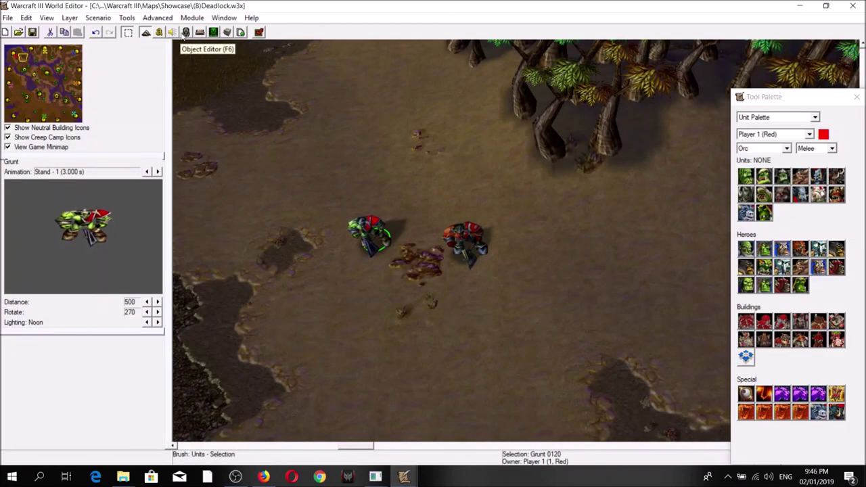
{"action": "left_click", "coordinate": [186, 32]}
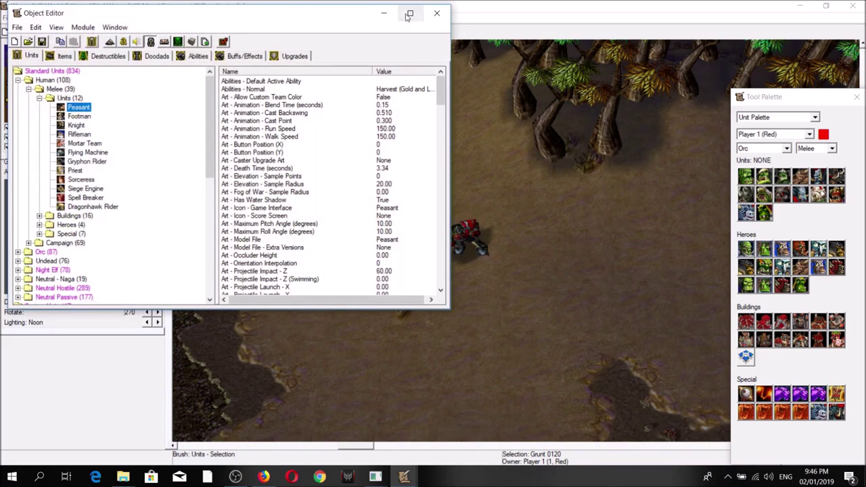
{"action": "left_click", "coordinate": [408, 13]}
Duplicate the standard Orc melee unit Grunt as a new custom unit by copying and pasting it
{"action": "scroll", "coordinate": [80, 243], "scroll_direction": "down", "scroll_amount": 3}
{"action": "left_click", "coordinate": [8, 161]}
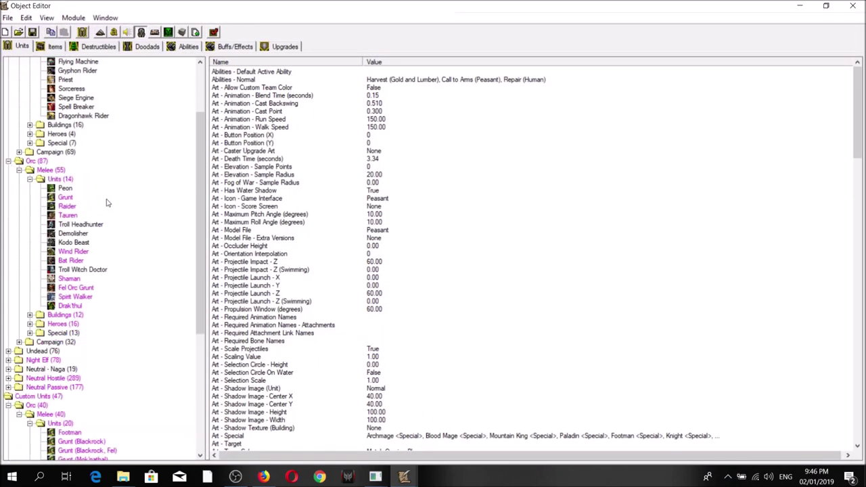
{"action": "scroll", "coordinate": [74, 190], "scroll_direction": "down", "scroll_amount": 1}
{"action": "right_click", "coordinate": [65, 172]}
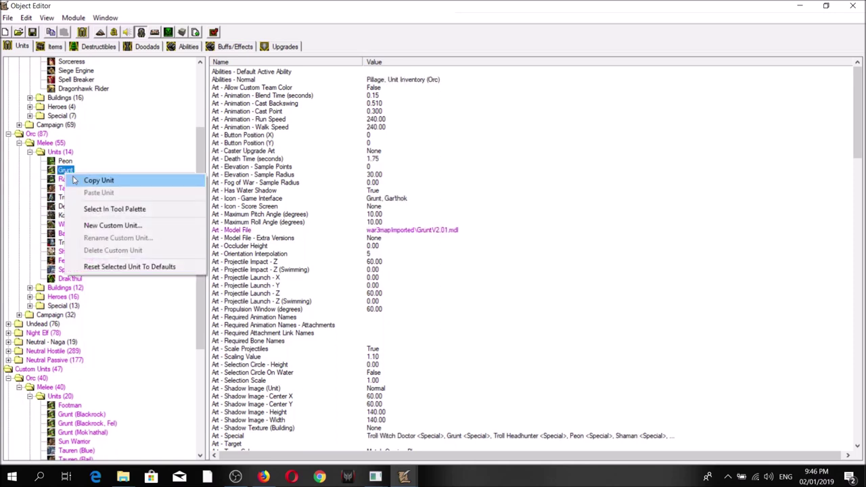
{"action": "left_click", "coordinate": [102, 181]}
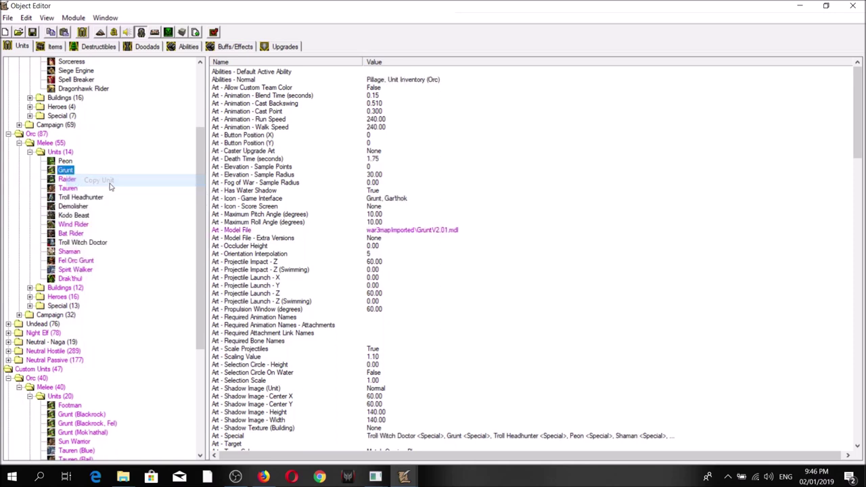
{"action": "right_click", "coordinate": [75, 176]}
{"action": "left_click", "coordinate": [105, 191]}
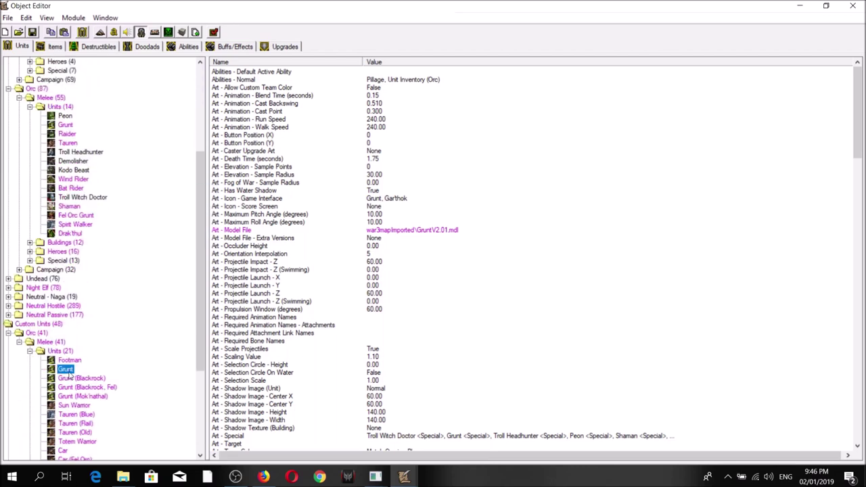
Set the new custom Grunt's editor name suffix to (Maghar)
{"action": "left_click_drag", "start_coordinate": [862, 145], "coordinate": [863, 441]}
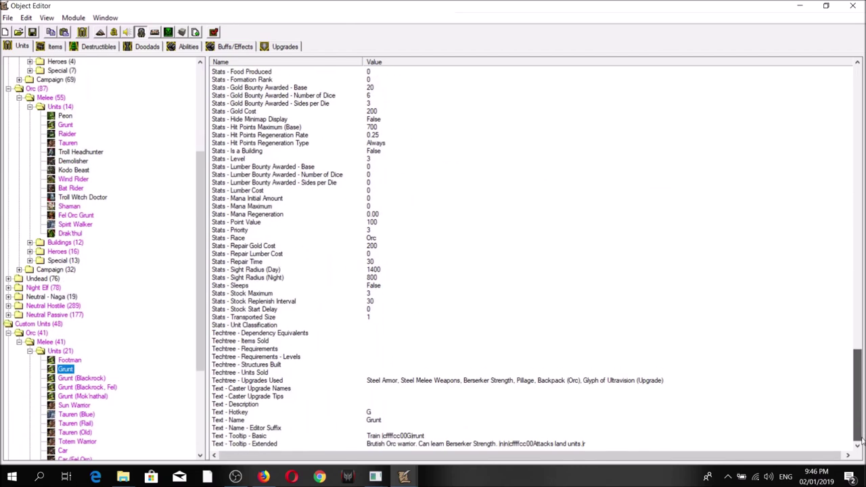
{"action": "double_click", "coordinate": [398, 429]}
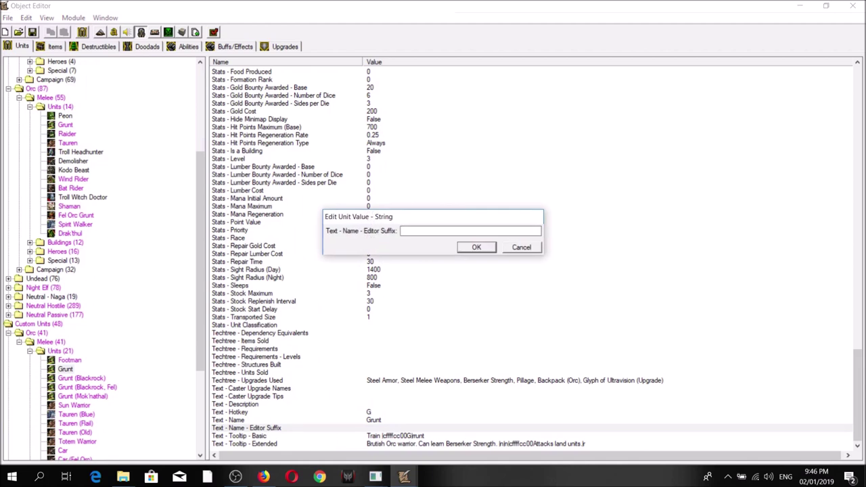
{"action": "type", "text": "(Maghar)"}
{"action": "key", "text": "Return"}
Set the Grunt (Maghar) unit's model file to the imported war3mapImported\Maghargrunt.mdx
{"action": "left_click_drag", "start_coordinate": [858, 406], "coordinate": [858, 108]}
{"action": "left_click", "coordinate": [390, 231]}
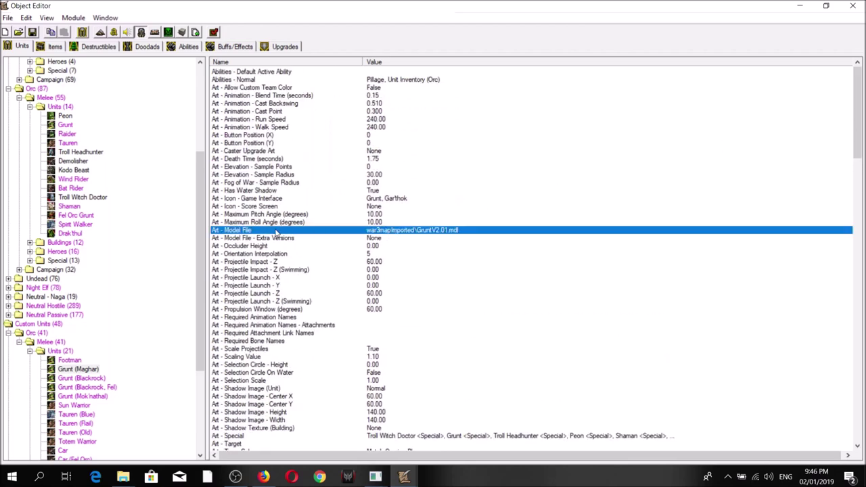
{"action": "double_click", "coordinate": [238, 231]}
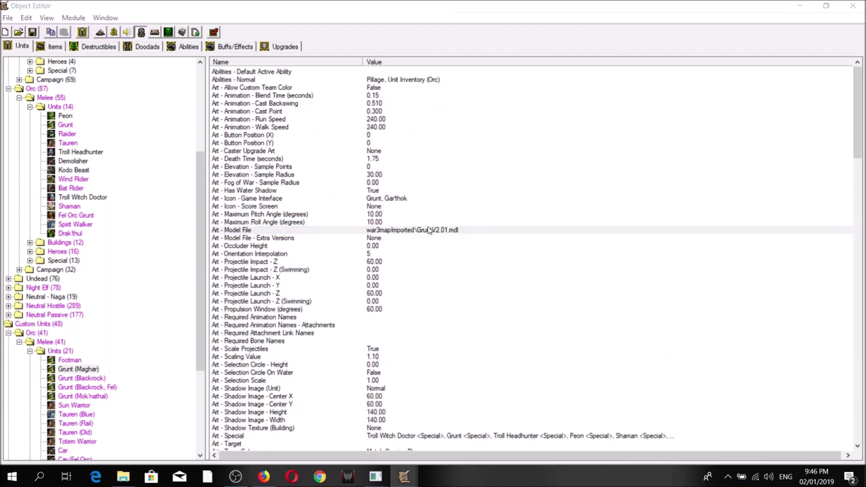
{"action": "left_click", "coordinate": [297, 238]}
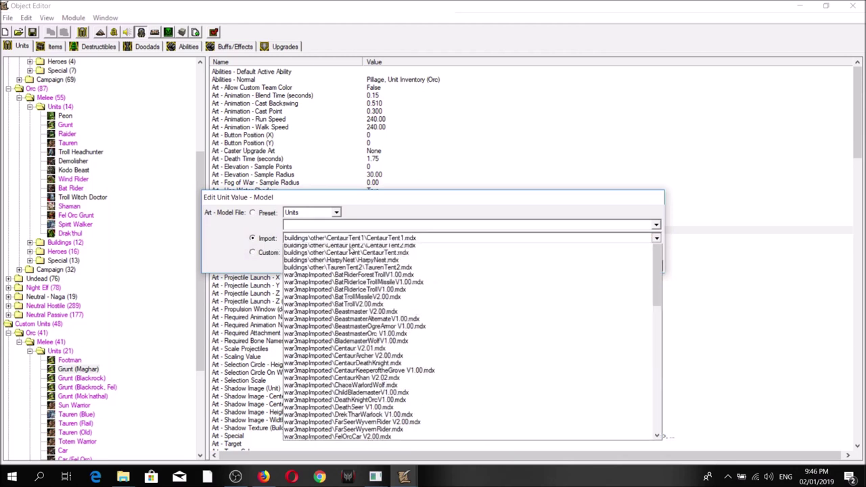
{"action": "left_click_drag", "start_coordinate": [655, 275], "coordinate": [649, 336]}
{"action": "scroll", "coordinate": [649, 336], "scroll_direction": "down", "scroll_amount": 2}
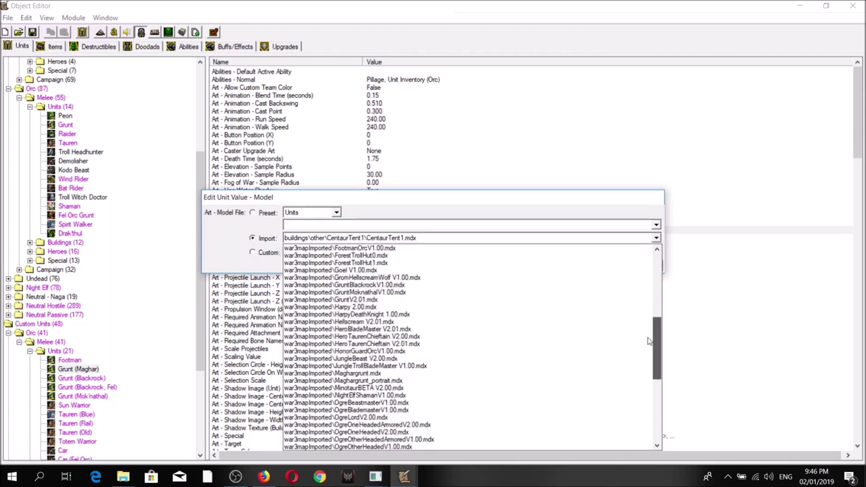
{"action": "left_click", "coordinate": [511, 372]}
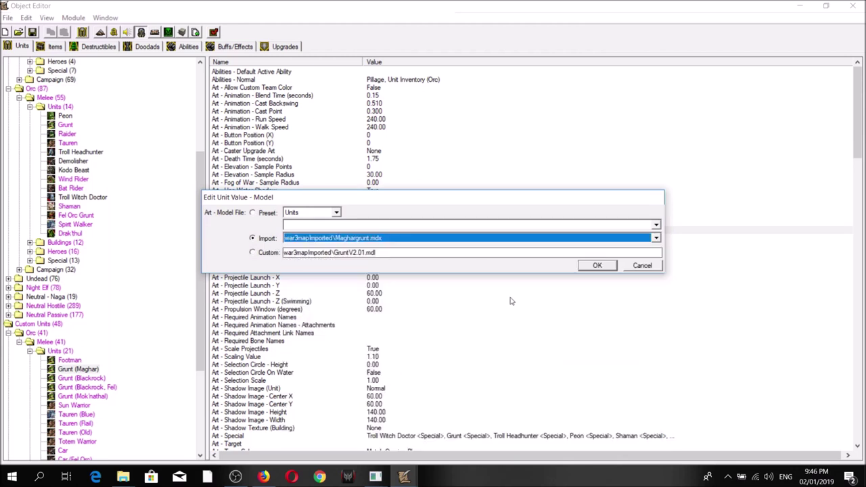
{"action": "left_click", "coordinate": [598, 266]}
Return to the main map window and place the custom Orc unit Grunt (Maghar) for Player 1 (Red) beside the two existing grunts
{"action": "mouse_move", "coordinate": [404, 478]}
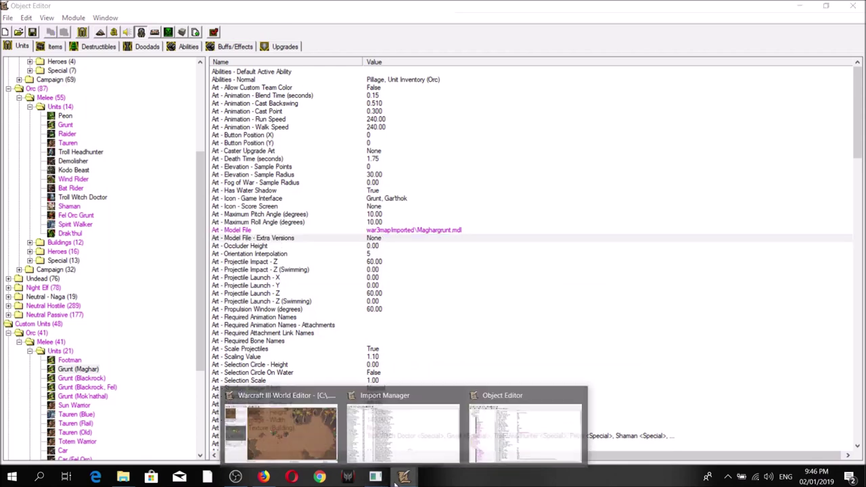
{"action": "left_click", "coordinate": [311, 437]}
{"action": "left_click", "coordinate": [815, 148]}
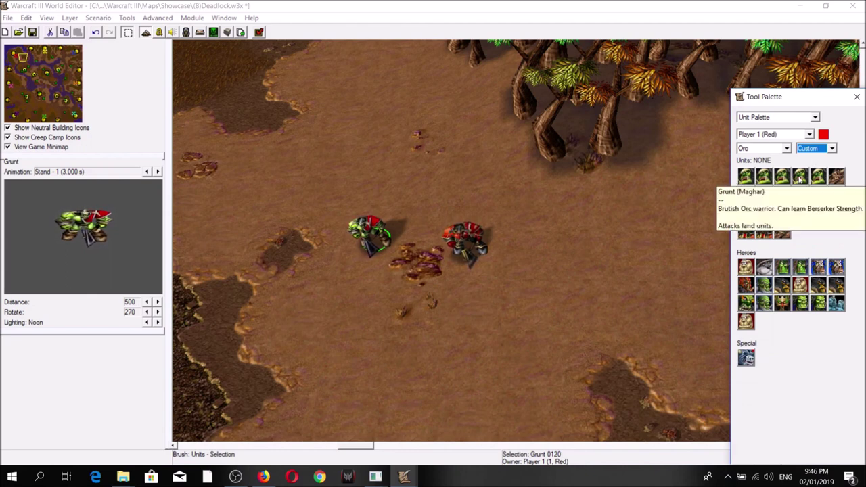
{"action": "left_click", "coordinate": [801, 177]}
{"action": "left_click", "coordinate": [313, 271]}
{"action": "scroll", "coordinate": [430, 309], "scroll_direction": "down", "scroll_amount": 1}
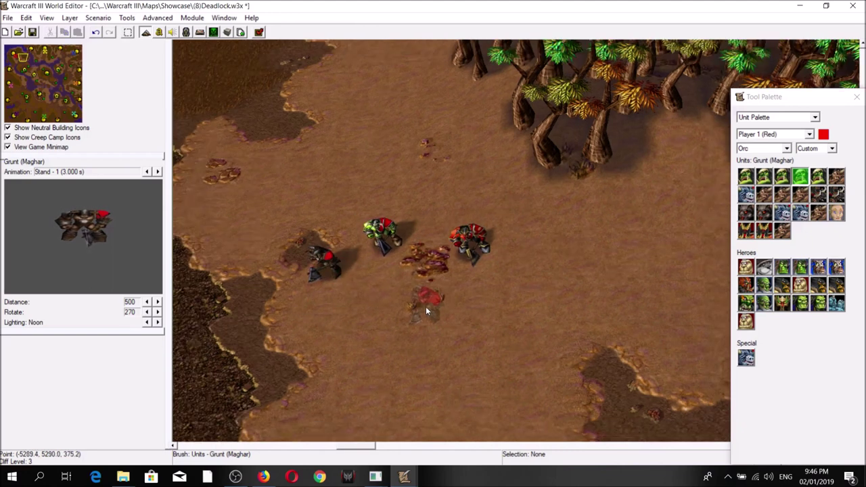
Select the placed Grunt (Maghar), Grunt and Fel Orc Grunt in turn to compare their model previews
{"action": "left_click", "coordinate": [127, 33]}
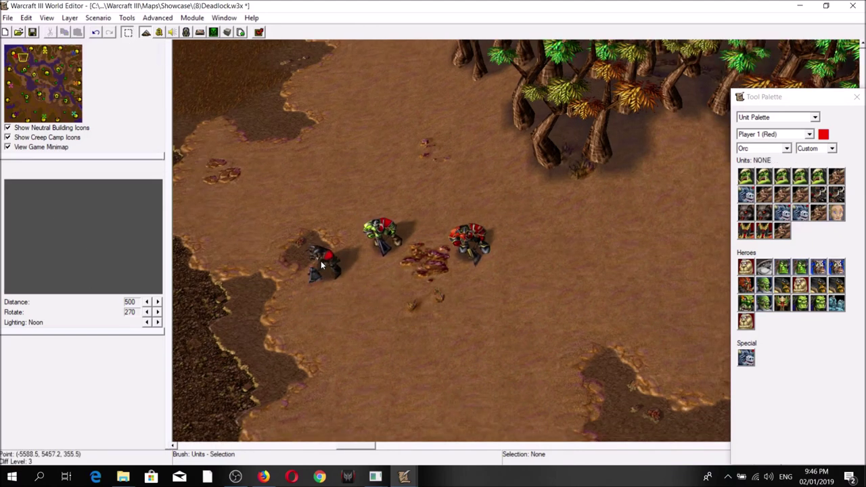
{"action": "left_click", "coordinate": [320, 260]}
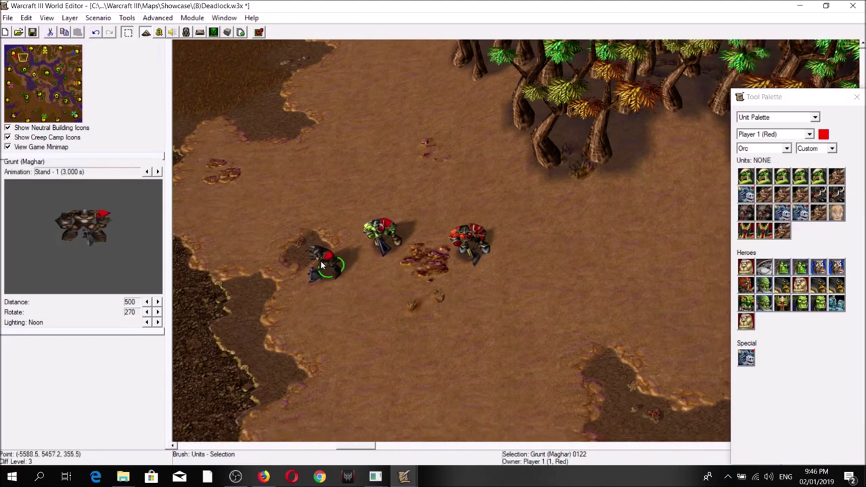
{"action": "left_click", "coordinate": [381, 223]}
{"action": "left_click", "coordinate": [470, 264]}
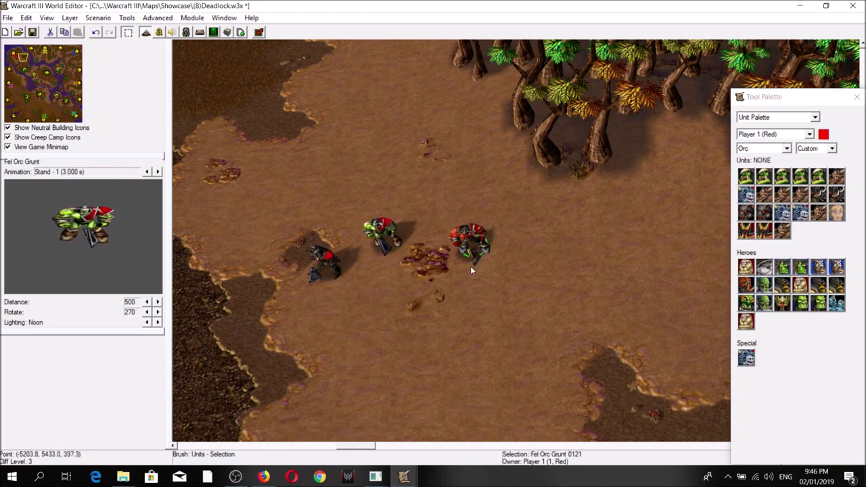
{"action": "left_click", "coordinate": [427, 279]}
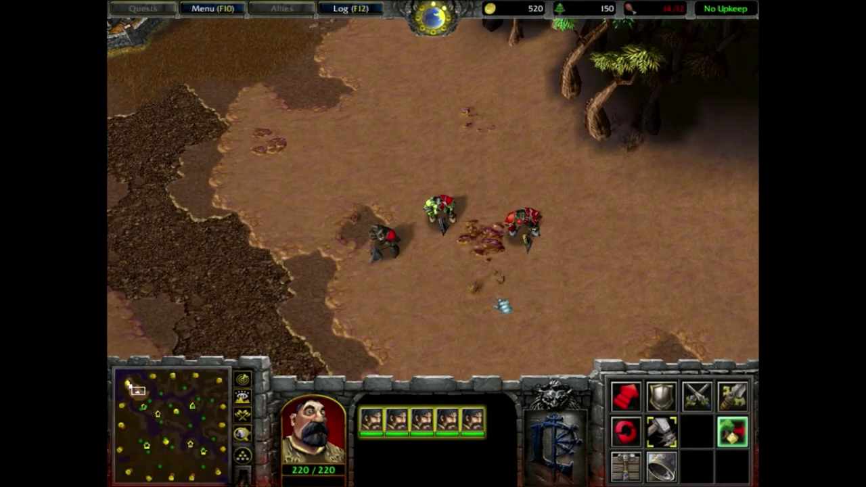
In the running game, select the Mag'har grunt, the standard Grunt and the Fel Orc Grunt in turn to compare their portraits
{"action": "left_click", "coordinate": [384, 251]}
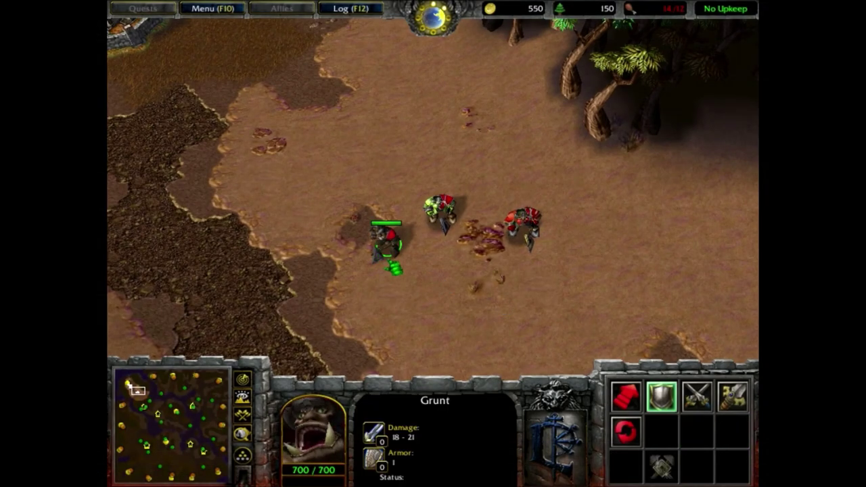
{"action": "left_click", "coordinate": [435, 204]}
{"action": "left_click", "coordinate": [510, 236]}
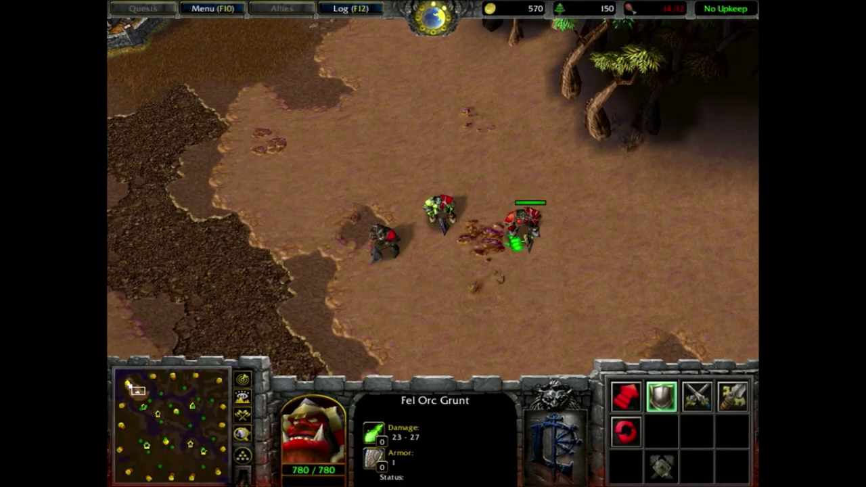
{"action": "right_click", "coordinate": [513, 267]}
{"action": "scroll", "coordinate": [518, 278], "scroll_direction": "up", "scroll_amount": 3}
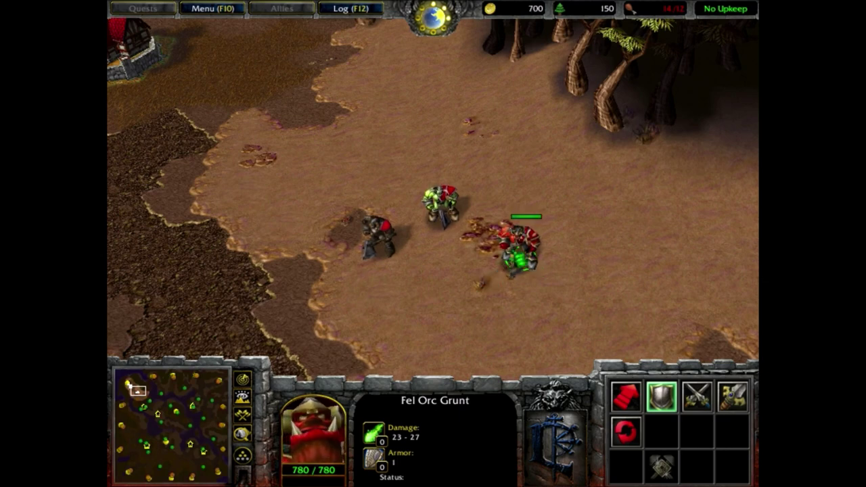
Order the Mag'har grunt, the standard Grunt and the Fel Orc Grunt around the clearing to examine their models in motion
{"action": "left_click", "coordinate": [383, 242]}
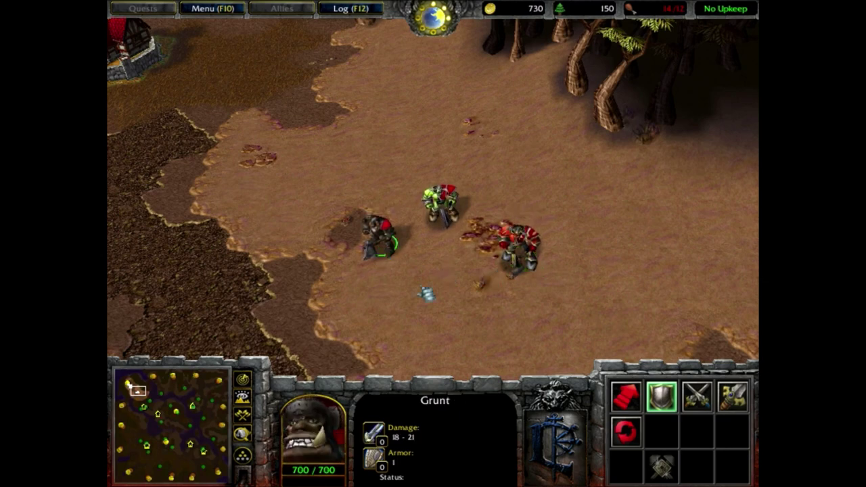
{"action": "right_click", "coordinate": [428, 279]}
{"action": "right_click", "coordinate": [487, 303]}
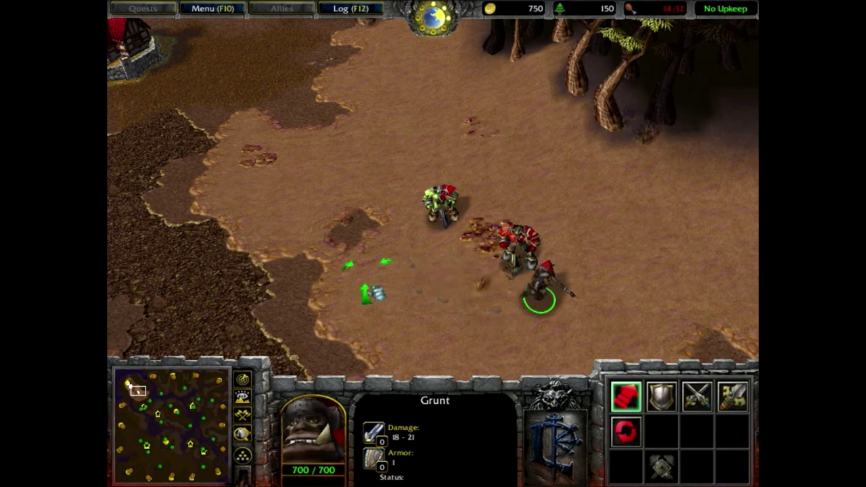
{"action": "left_click", "coordinate": [443, 225]}
{"action": "right_click", "coordinate": [472, 151]}
{"action": "right_click", "coordinate": [435, 308]}
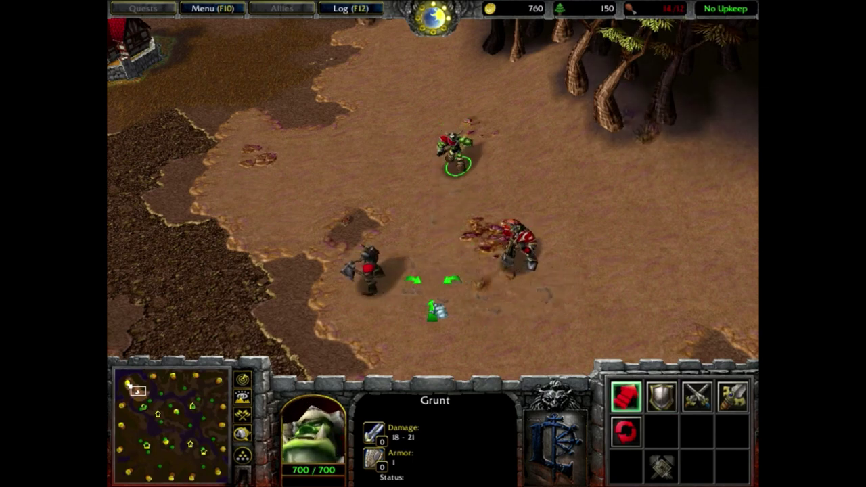
{"action": "left_click", "coordinate": [516, 258]}
{"action": "right_click", "coordinate": [540, 150]}
{"action": "right_click", "coordinate": [446, 178]}
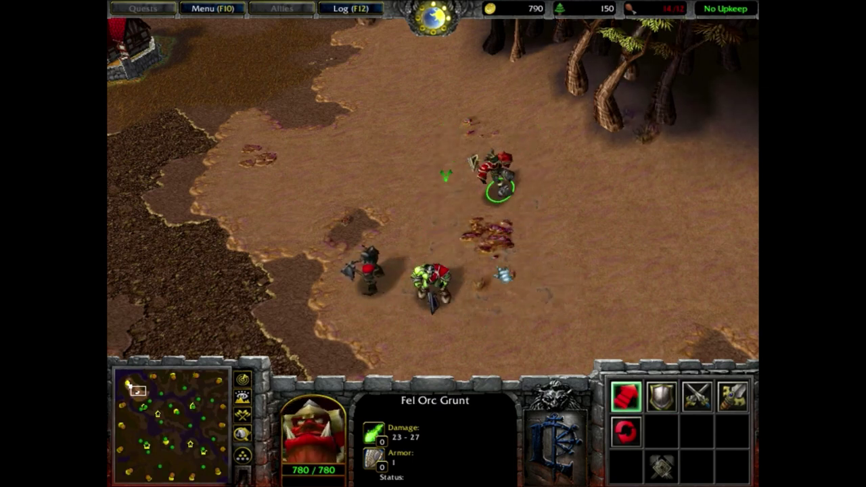
{"action": "right_click", "coordinate": [518, 297]}
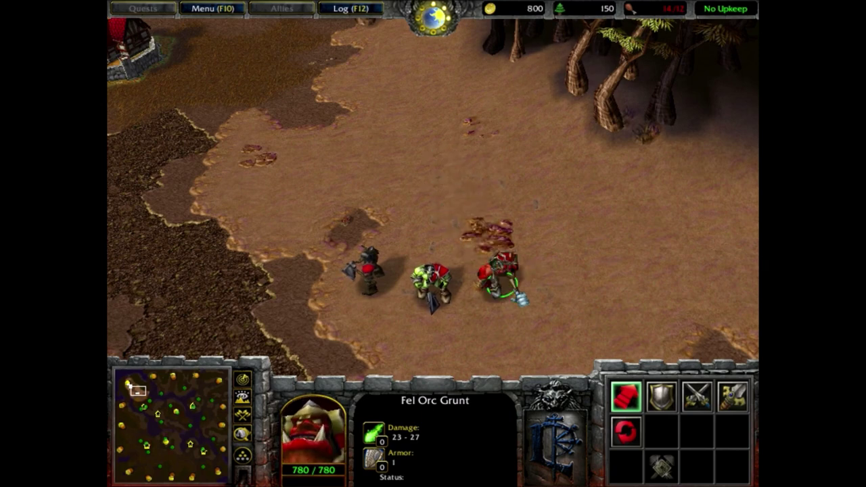